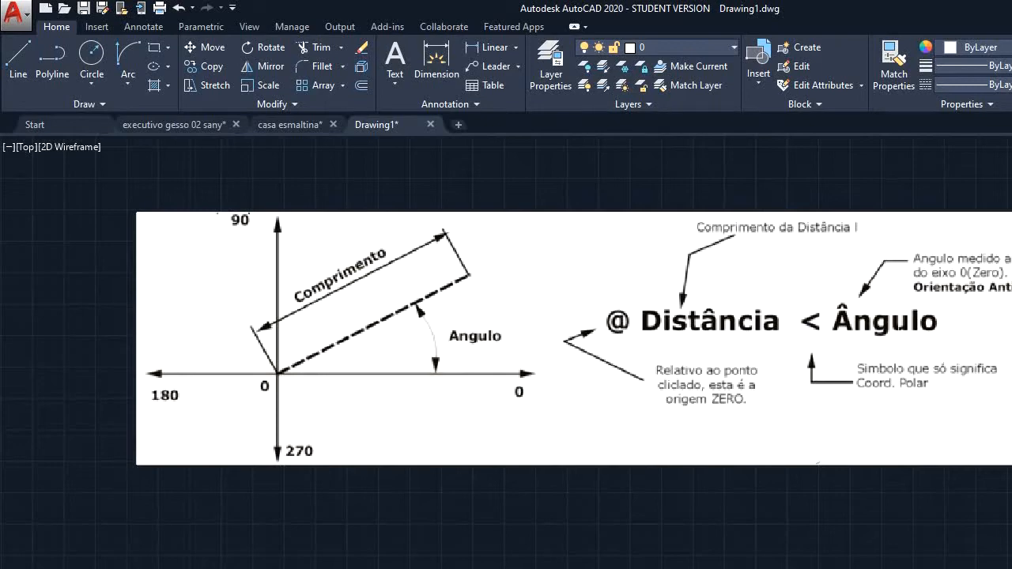
Step: Erase the stray horizontal line beside the dimensioned bottle reference image
{"action": "scroll", "coordinate": [984, 352], "scroll_direction": "down", "scroll_amount": 2}
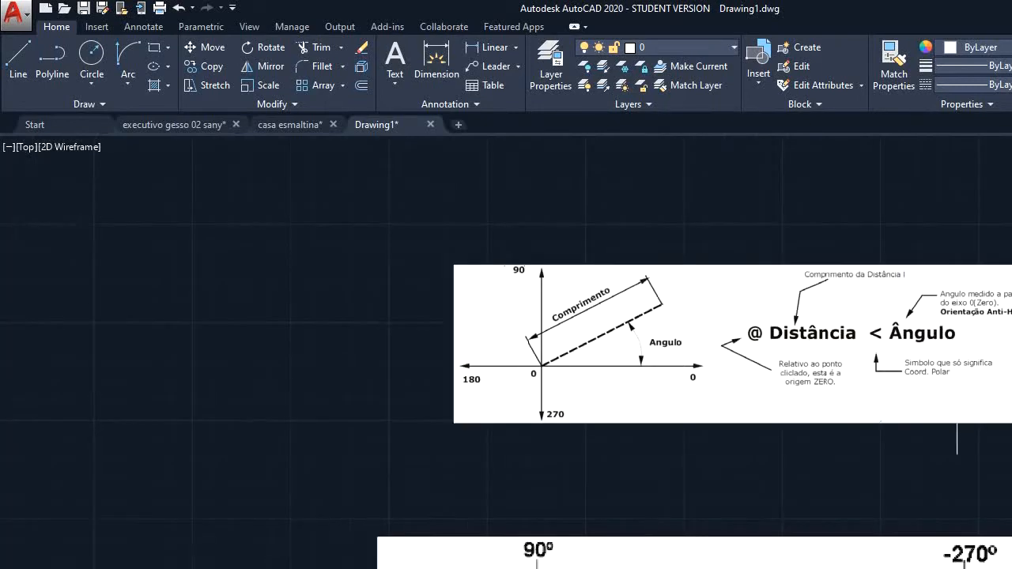
{"action": "middle_click_drag", "start_coordinate": [955, 407], "coordinate": [933, 167]}
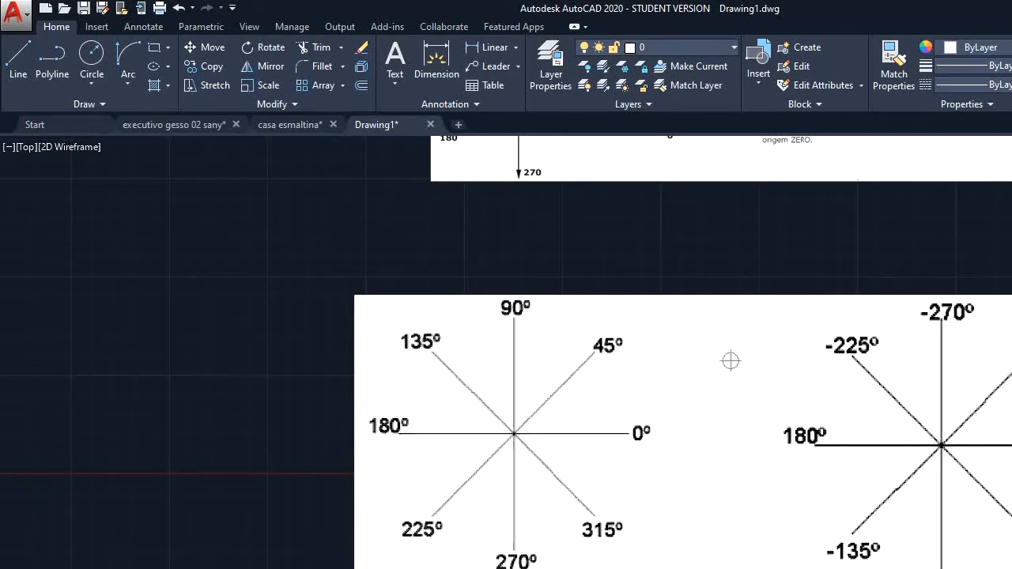
{"action": "middle_click_drag", "start_coordinate": [730, 360], "coordinate": [155, 452]}
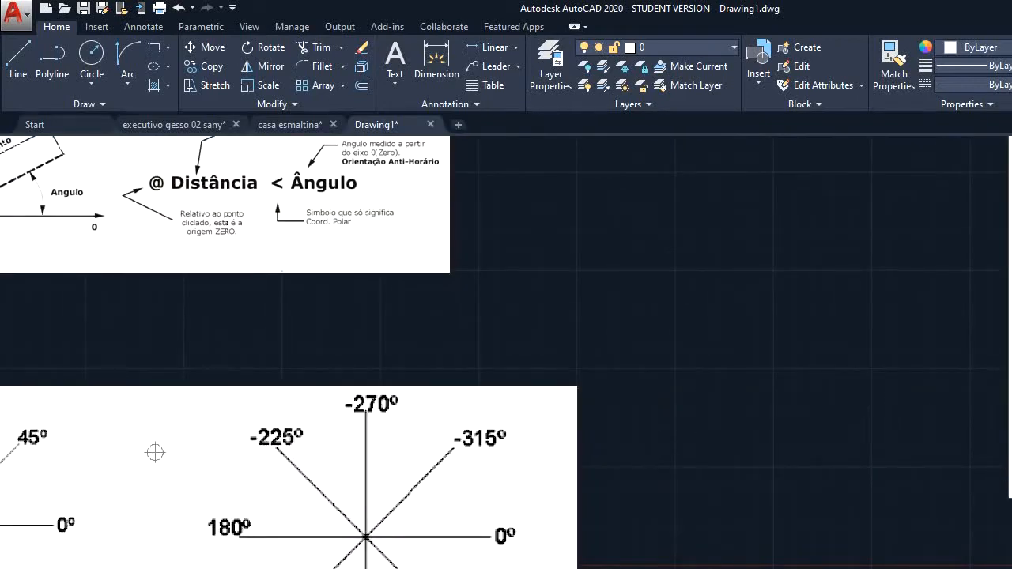
{"action": "middle_click_drag", "start_coordinate": [999, 455], "coordinate": [447, 568]}
{"action": "scroll", "coordinate": [510, 565], "scroll_direction": "up", "scroll_amount": 2}
{"action": "scroll", "coordinate": [934, 361], "scroll_direction": "down", "scroll_amount": 3}
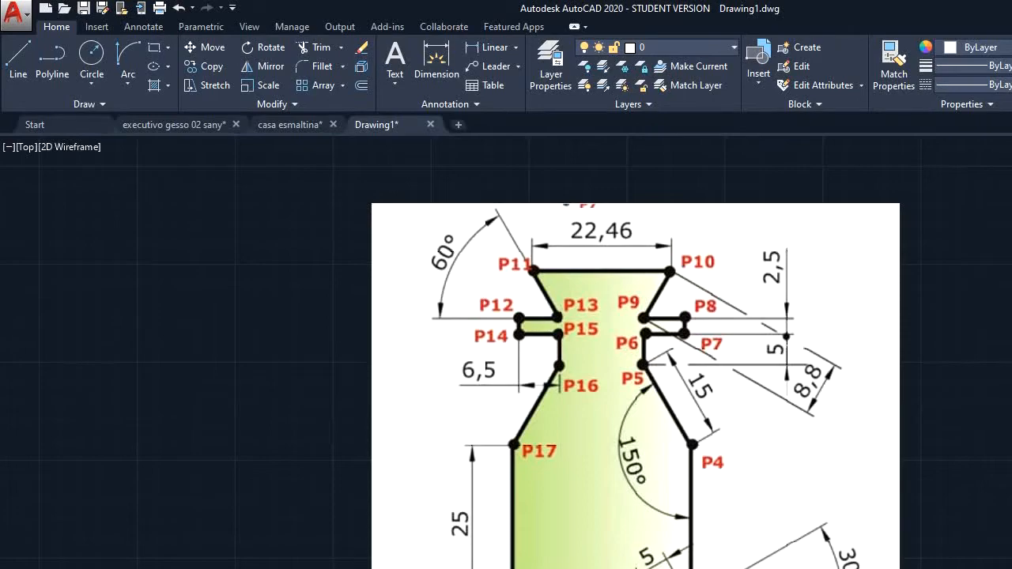
{"action": "left_click", "coordinate": [754, 370]}
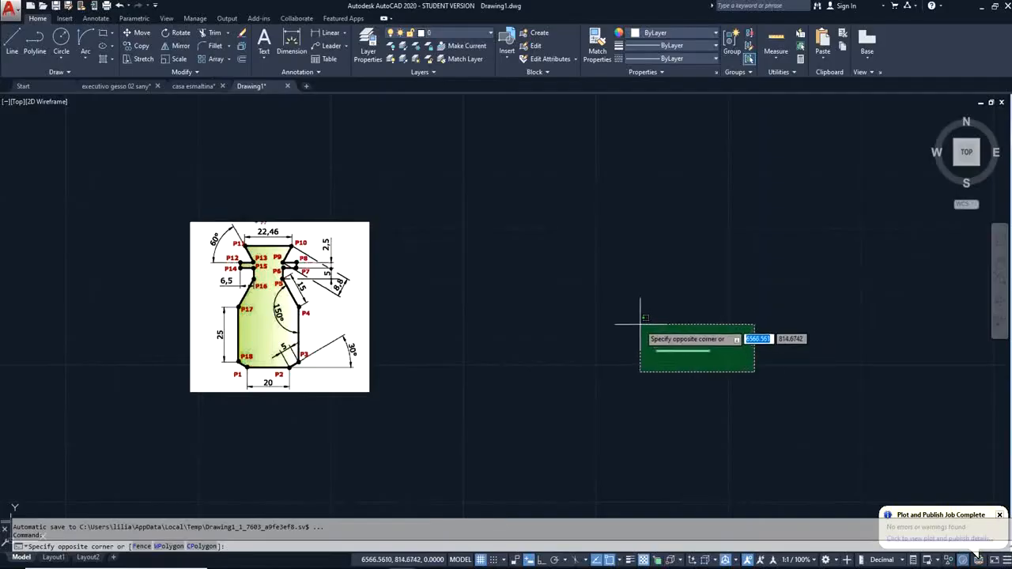
{"action": "left_click", "coordinate": [638, 324]}
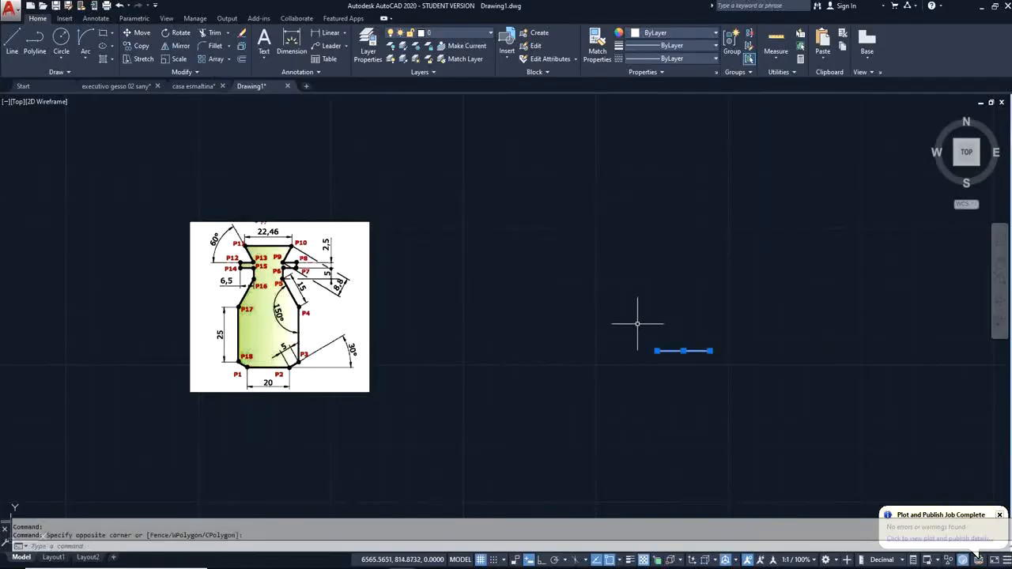
{"action": "key", "text": "Delete"}
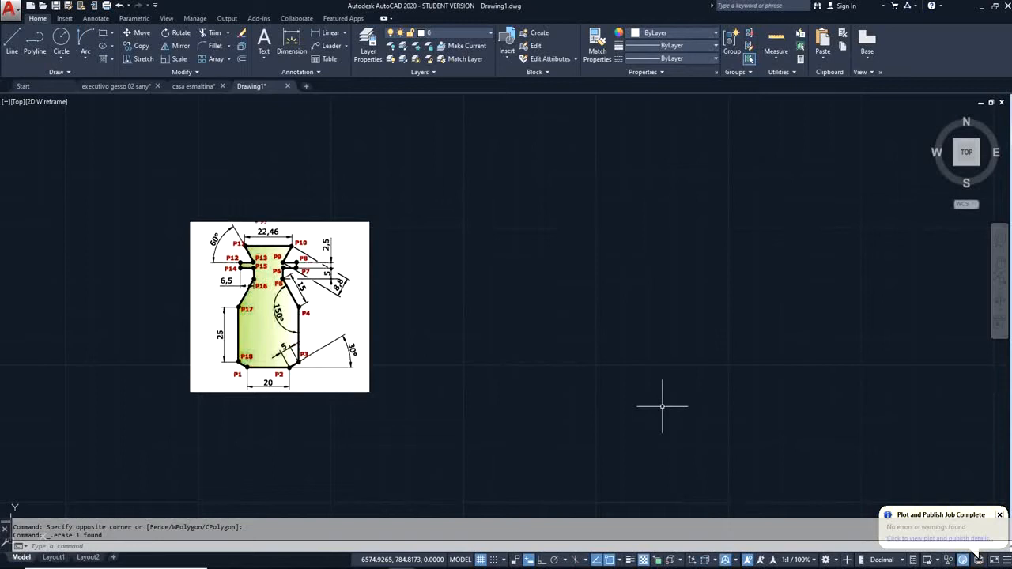
Step: Start a line beside the bottle reference image and draw the 20-unit horizontal base to P2 with Ortho on
{"action": "left_click", "coordinate": [11, 39]}
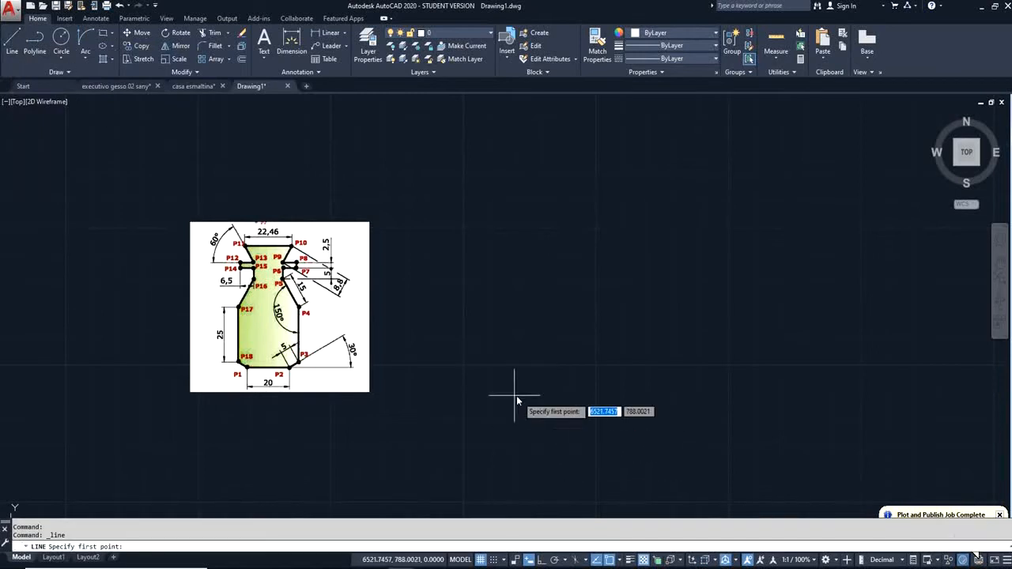
{"action": "left_click", "coordinate": [449, 365]}
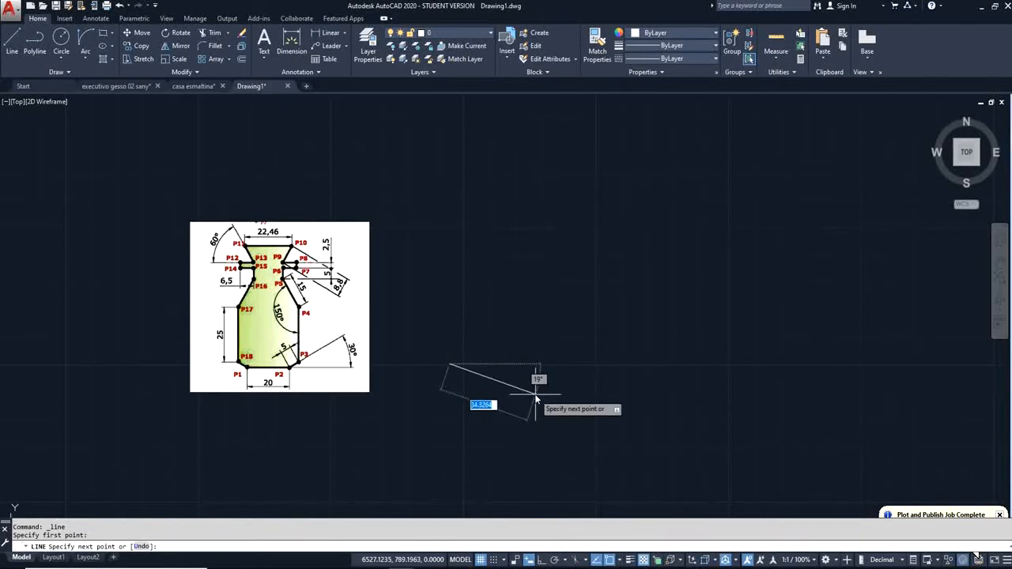
{"action": "key", "text": "F8"}
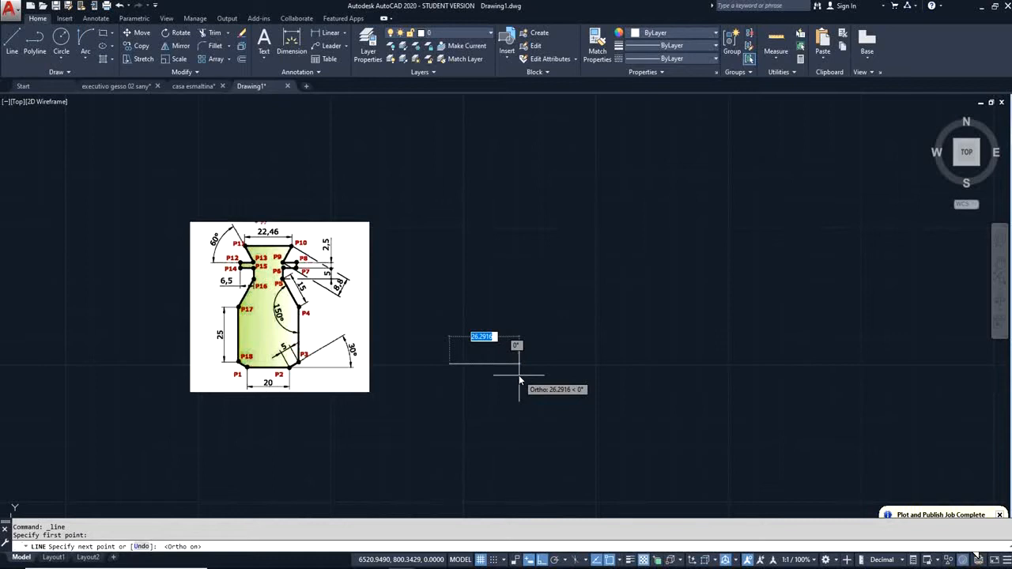
{"action": "type", "text": "20"}
{"action": "key", "text": "Return"}
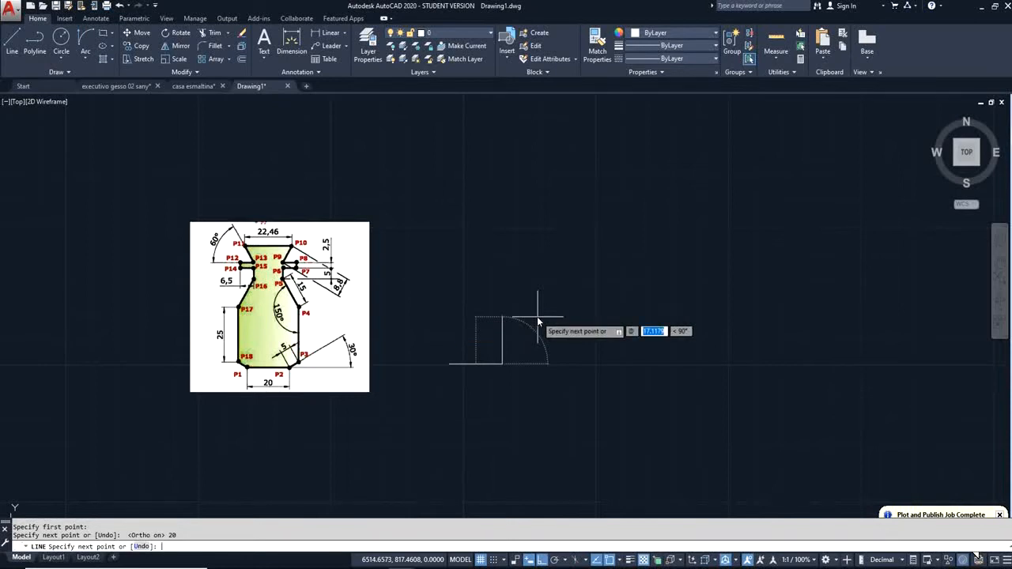
Step: Continue the outline from P2 with a 5-unit segment at 30° and a 25-unit vertical side up to P4
{"action": "type", "text": "5"}
{"action": "key", "text": "Tab"}
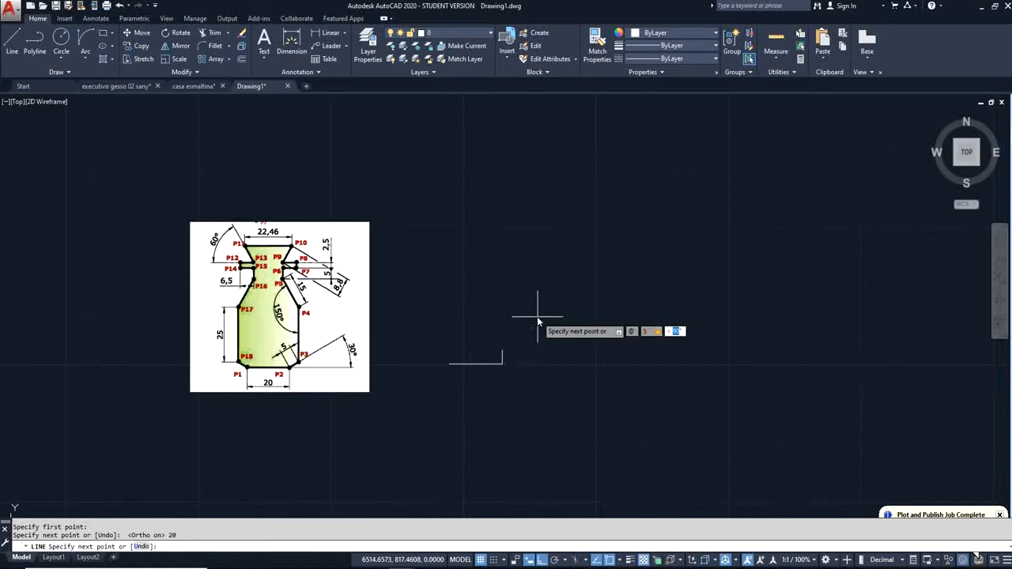
{"action": "type", "text": "30"}
{"action": "key", "text": "Return"}
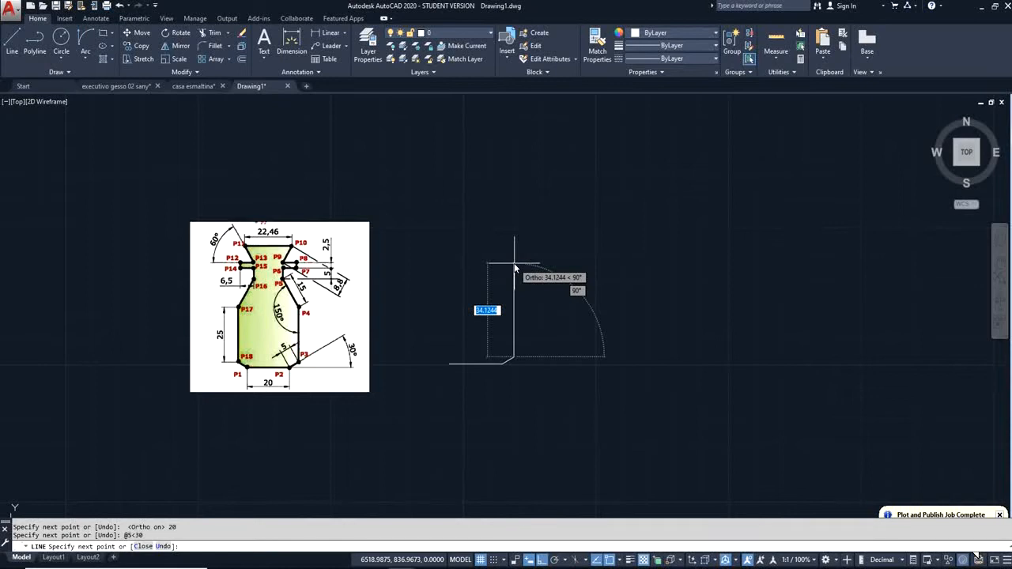
{"action": "type", "text": "25"}
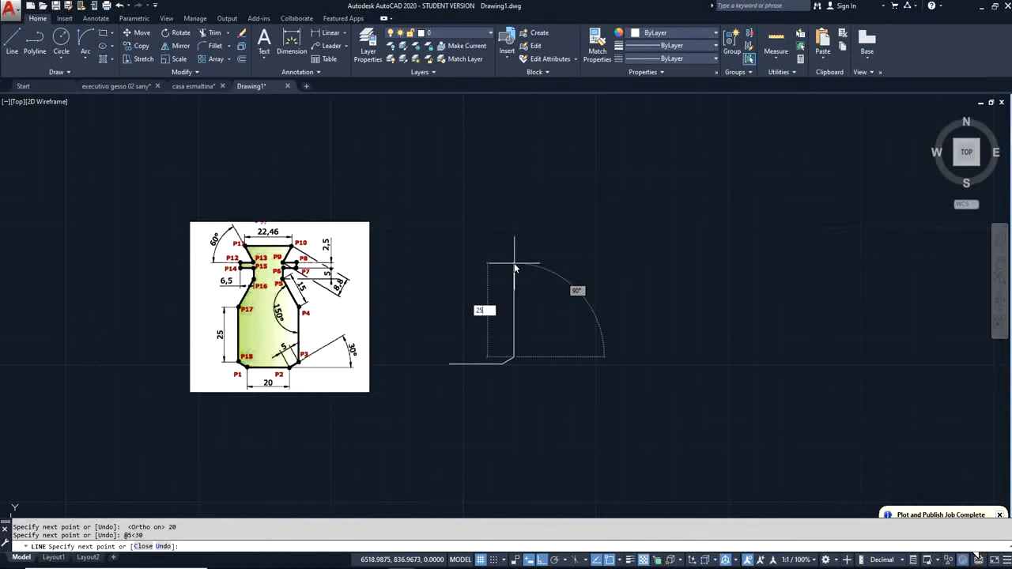
{"action": "key", "text": "Return"}
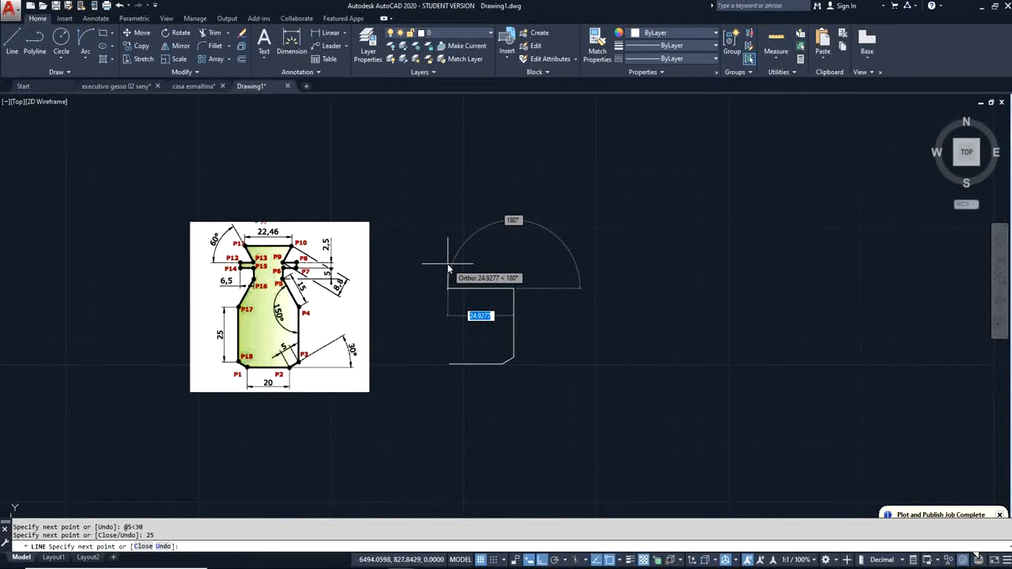
Step: Try a 15-unit shoulder segment at 150° from the top of the vertical side, ending the line and erasing that segment
{"action": "key", "text": "F8"}
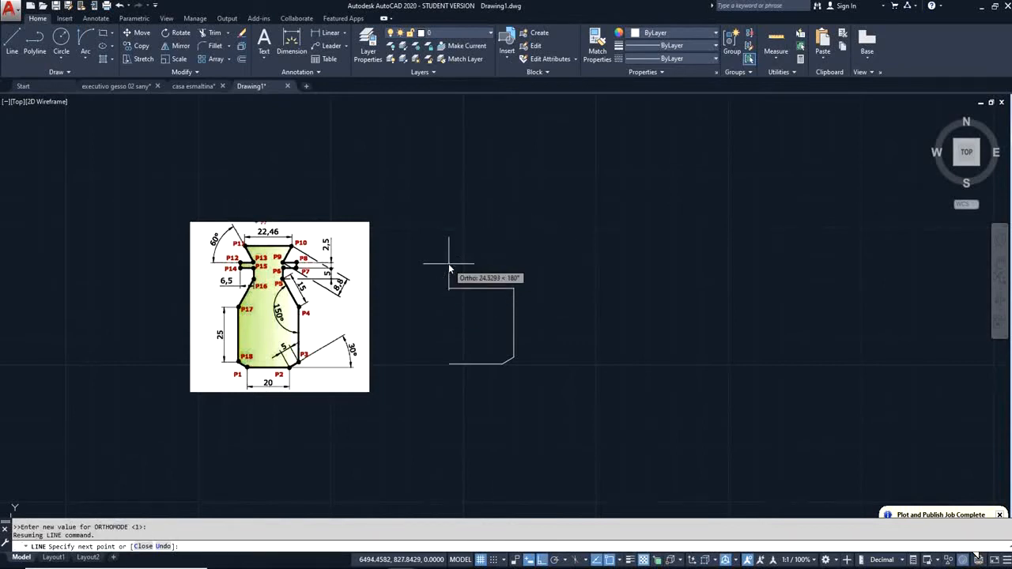
{"action": "type", "text": "15"}
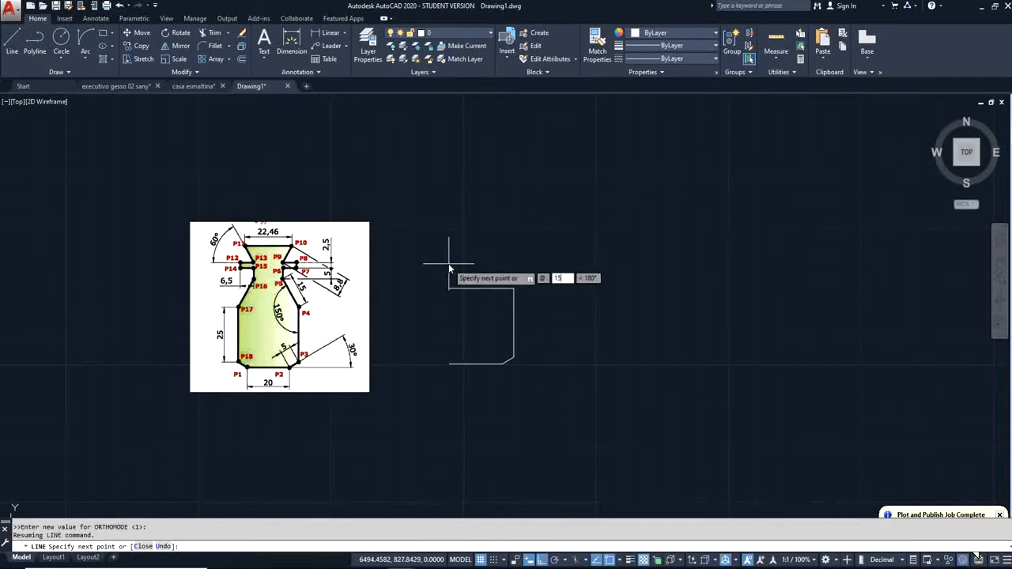
{"action": "key", "text": "Tab"}
{"action": "type", "text": "150"}
{"action": "key", "text": "Return"}
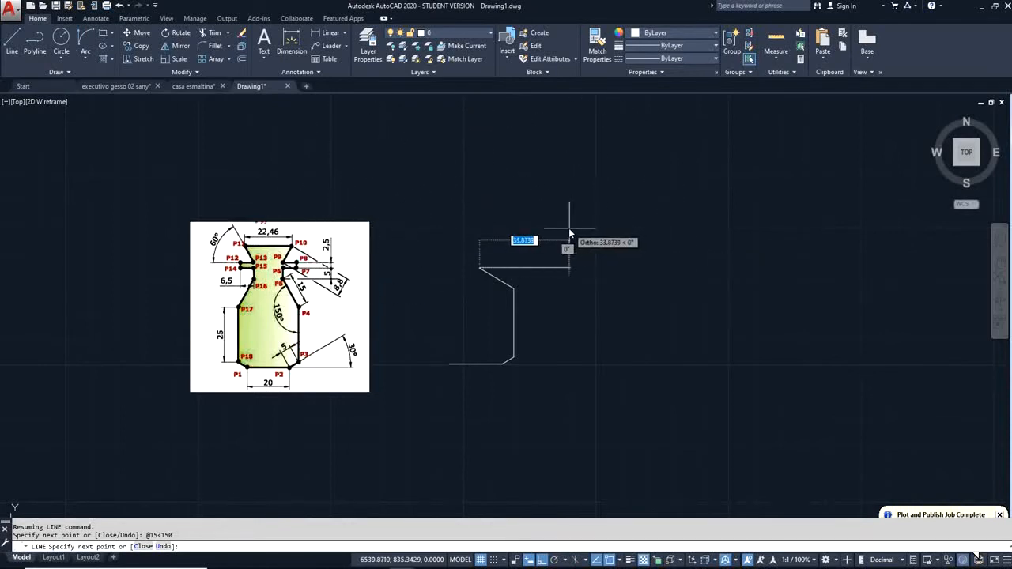
{"action": "key", "text": "Escape"}
{"action": "left_click", "coordinate": [497, 283]}
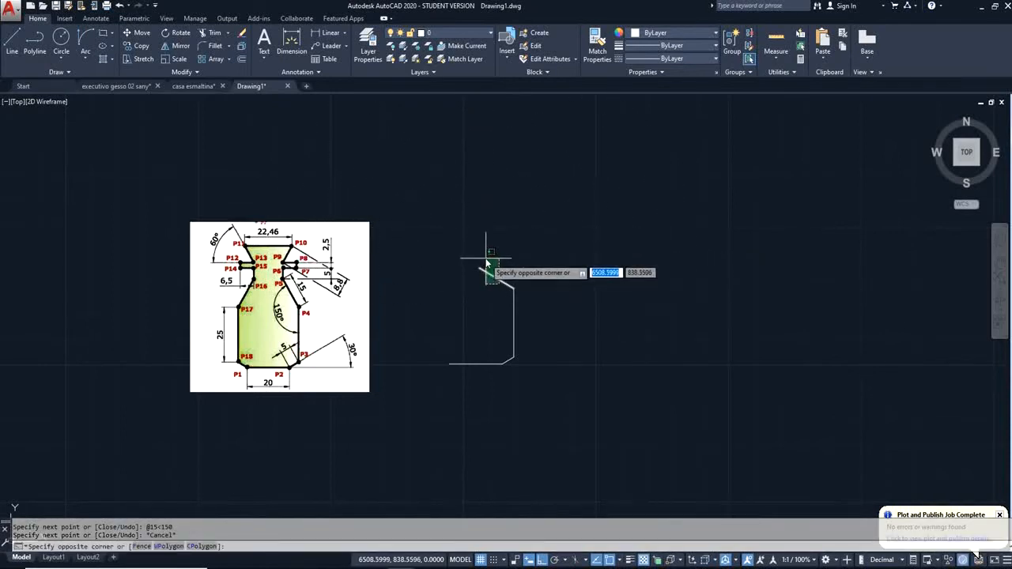
{"action": "left_click", "coordinate": [485, 262]}
{"action": "key", "text": "Delete"}
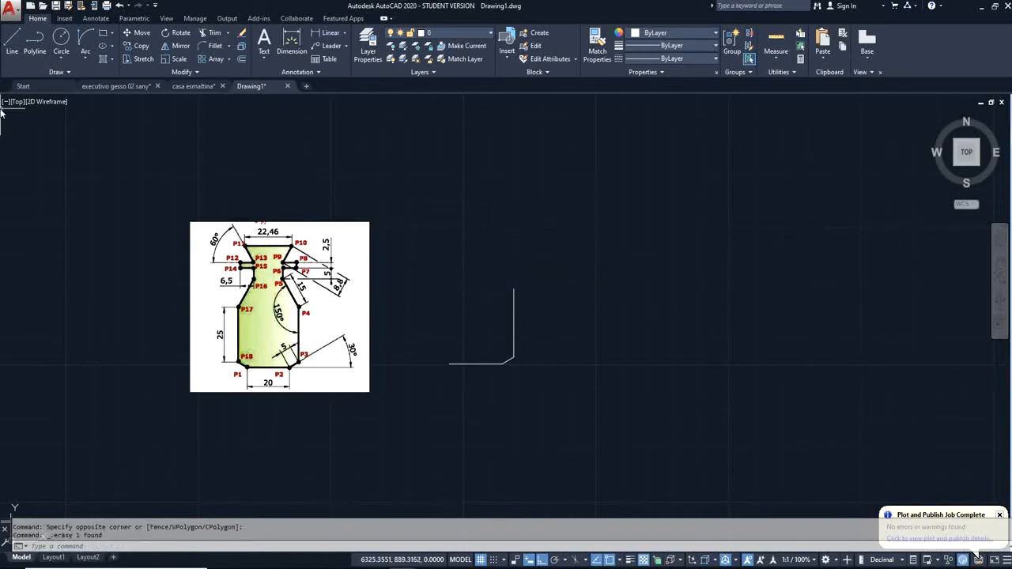
Step: Draw the bottle's shoulder as a 15-unit line at 120° from the top end of the vertical side
{"action": "left_click", "coordinate": [12, 38]}
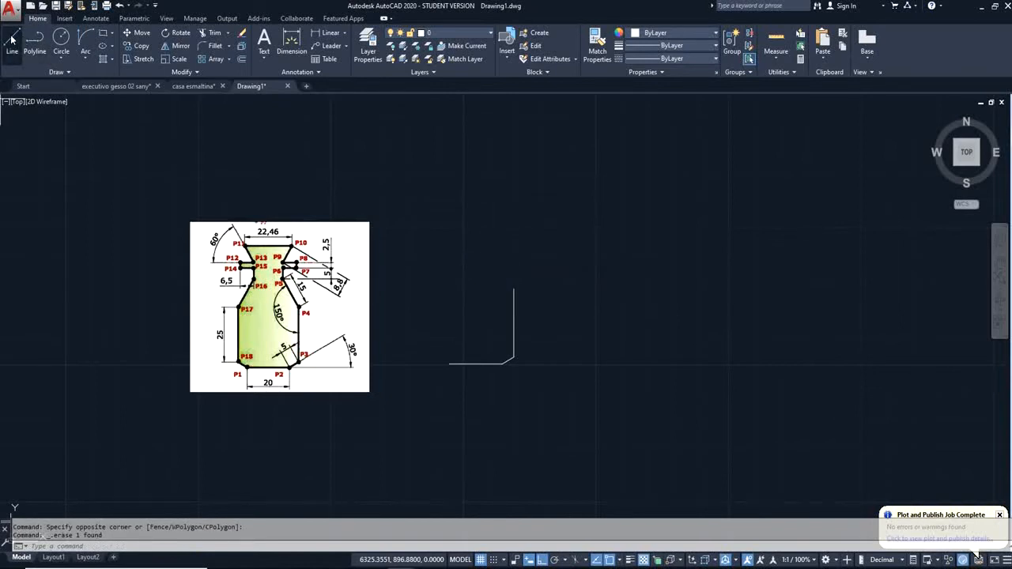
{"action": "left_click", "coordinate": [514, 287]}
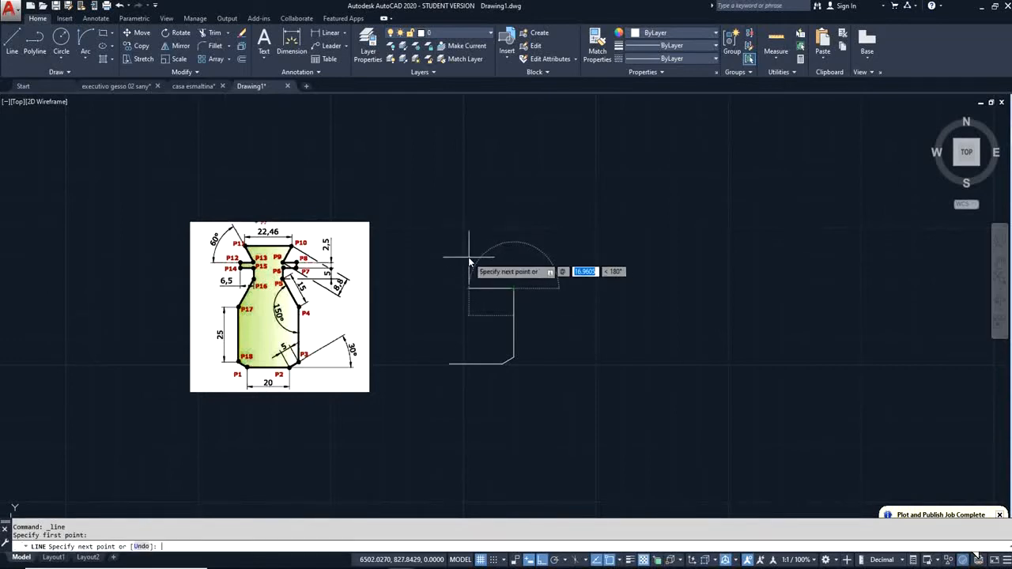
{"action": "type", "text": "15"}
{"action": "key", "text": "Tab"}
{"action": "type", "text": "120"}
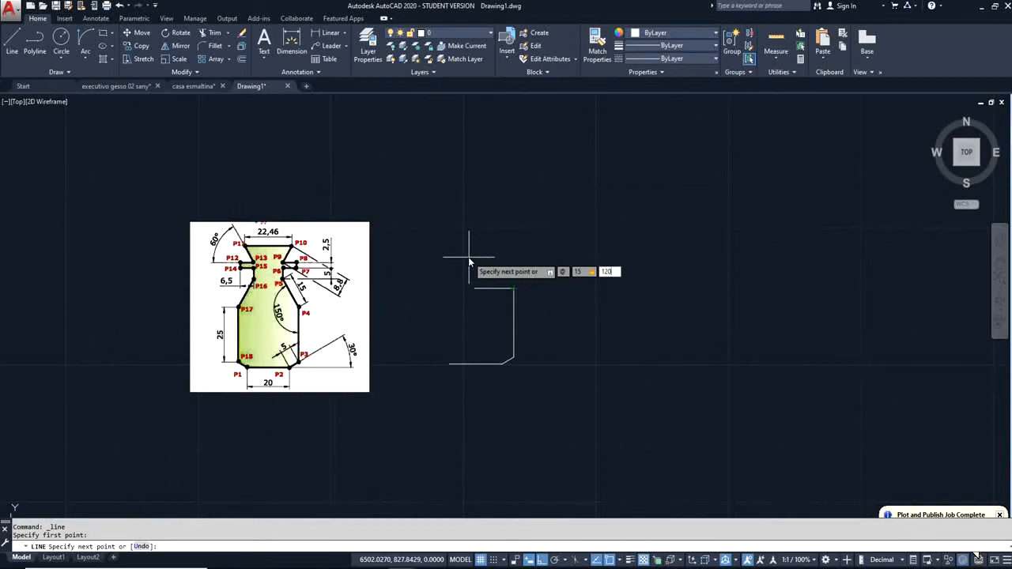
{"action": "key", "text": "Return"}
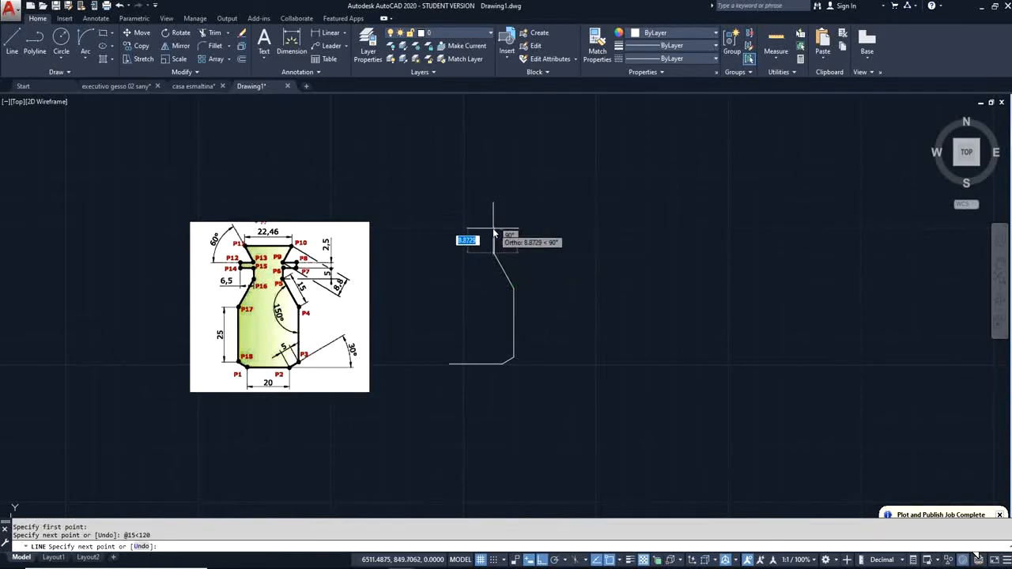
Step: Continue the outline with a 5-unit vertical neck segment from P5 up to P6
{"action": "scroll", "coordinate": [493, 229], "scroll_direction": "up", "scroll_amount": 2}
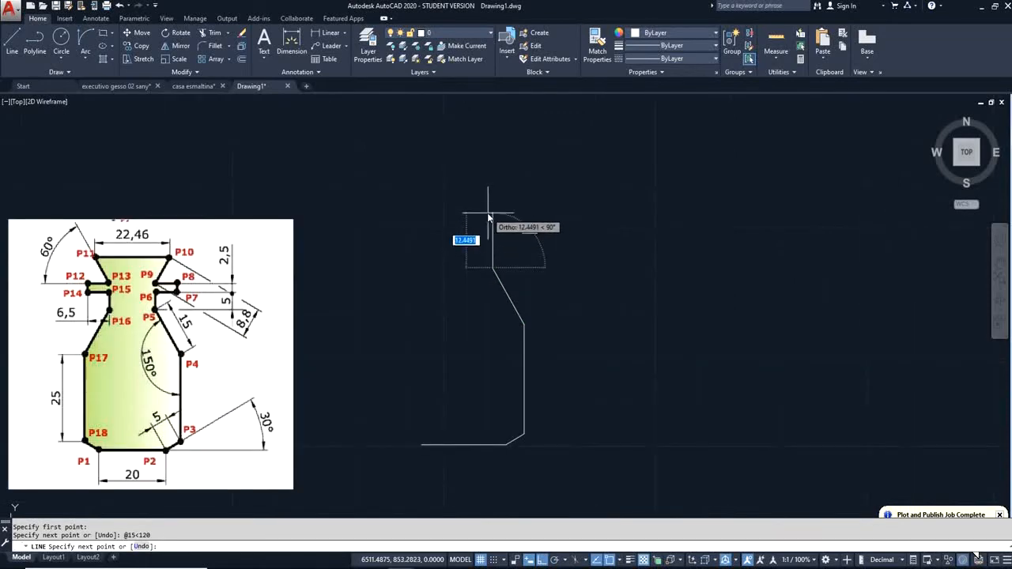
{"action": "type", "text": "5"}
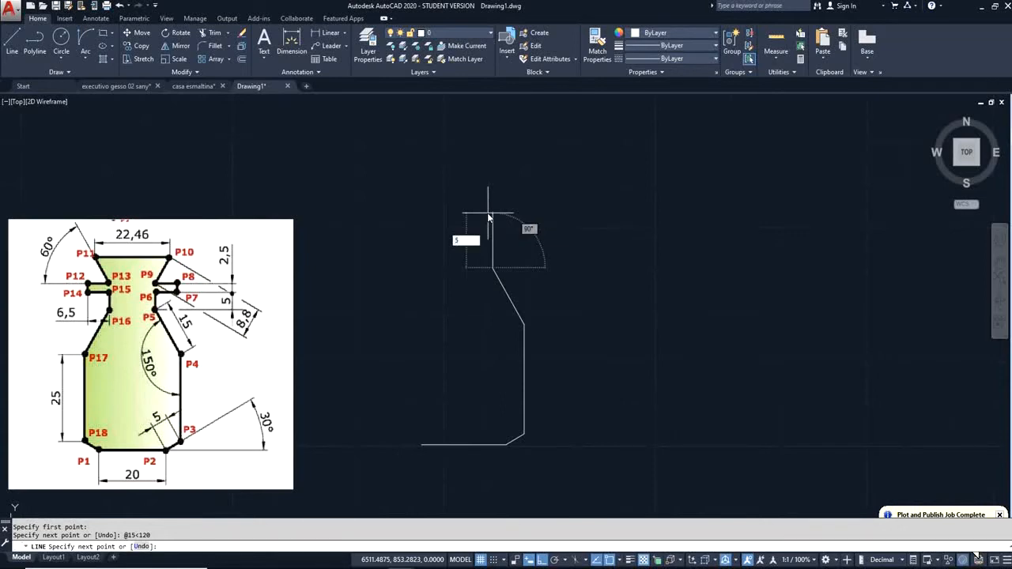
{"action": "key", "text": "Return"}
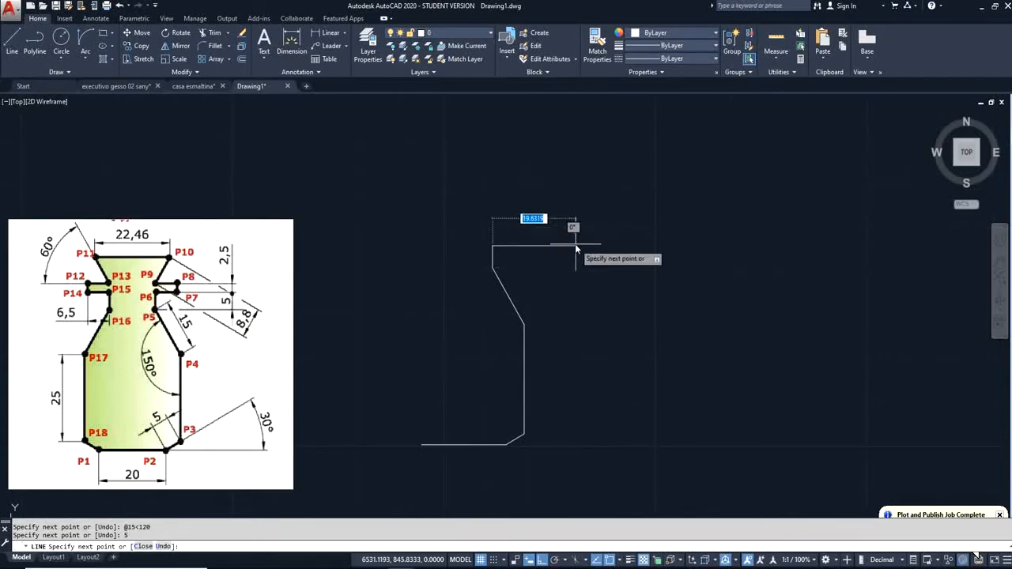
Step: Draw the neck's protruding lip with segments 6.5 outward, 2.5 upward and 6.5 back inward to P9
{"action": "type", "text": "6.5"}
{"action": "key", "text": "Return"}
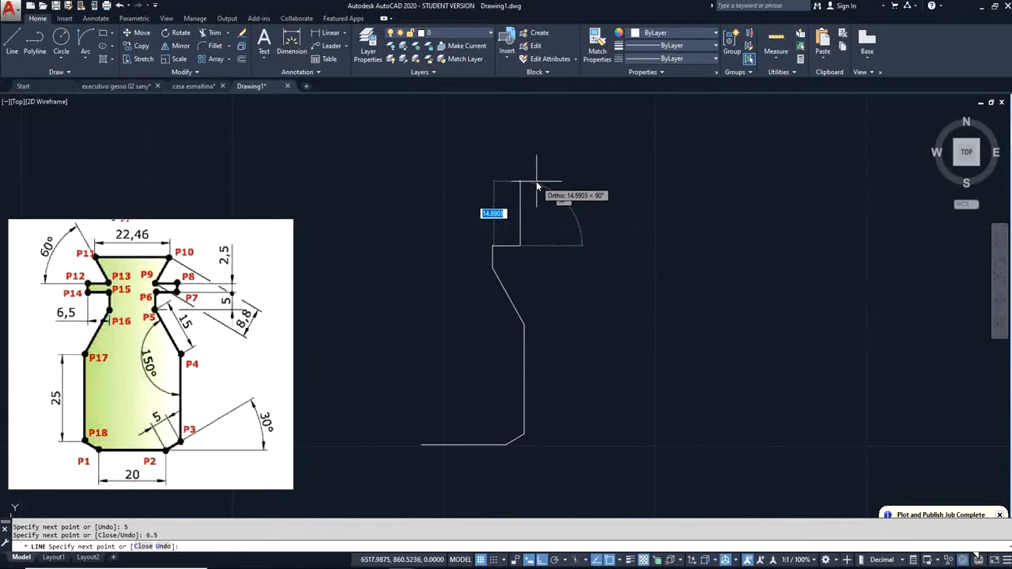
{"action": "type", "text": "2.5"}
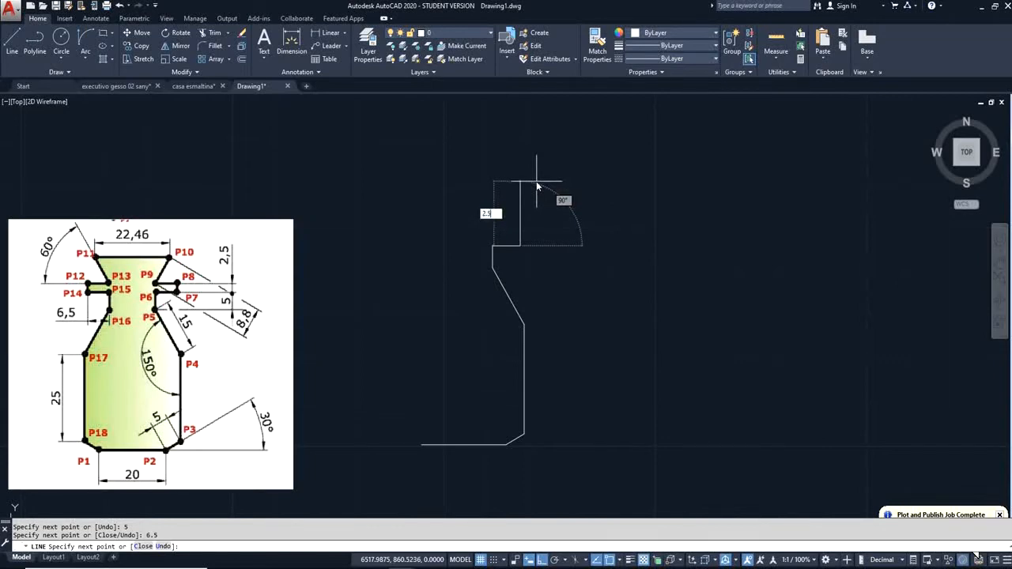
{"action": "key", "text": "Return"}
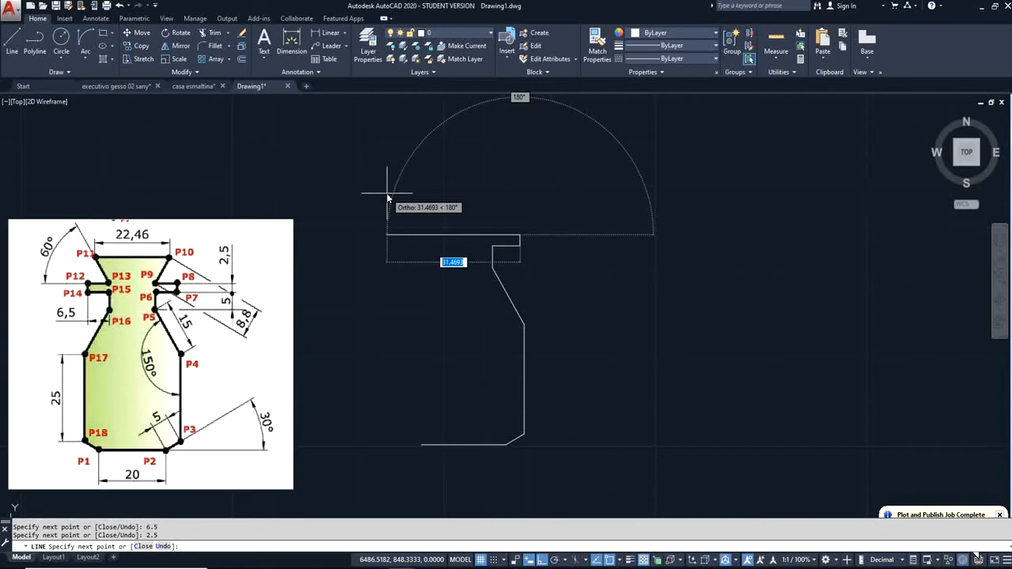
{"action": "type", "text": "6.5"}
{"action": "key", "text": "Return"}
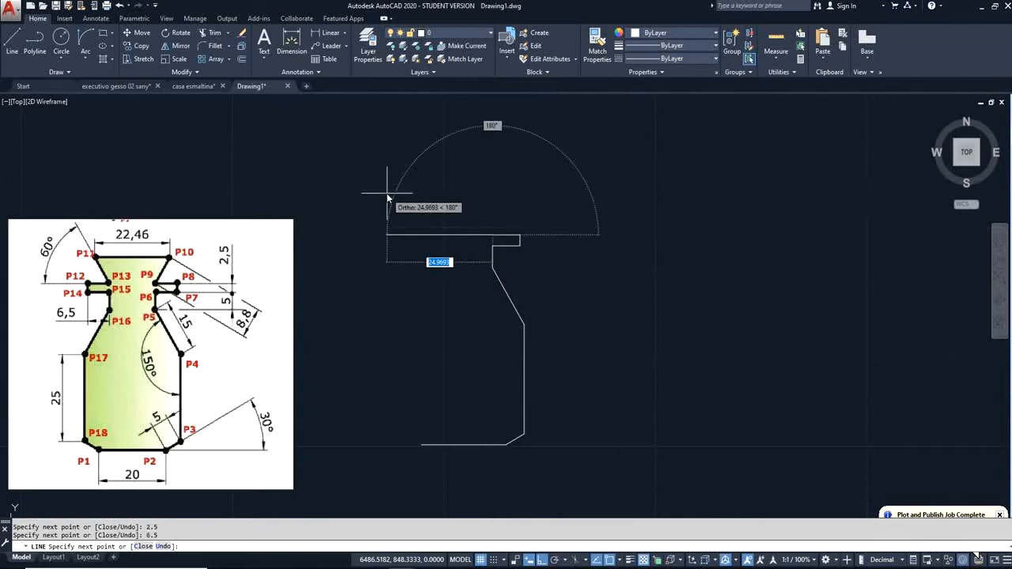
Step: Draw the flared mouth edge from P9 to P10 as an 8.8-unit segment at 60°
{"action": "scroll", "coordinate": [469, 195], "scroll_direction": "down", "scroll_amount": 2}
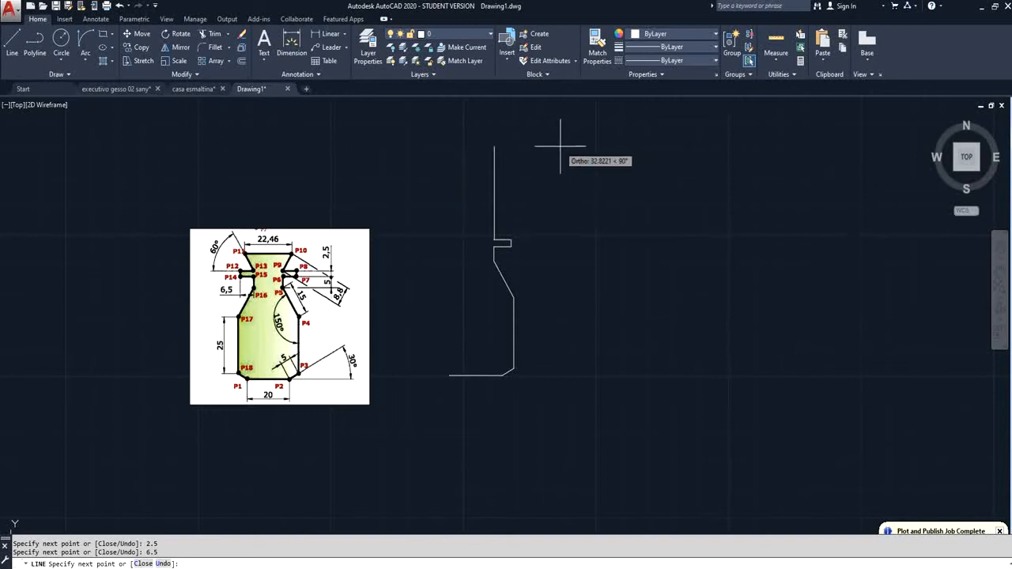
{"action": "type", "text": "8.8"}
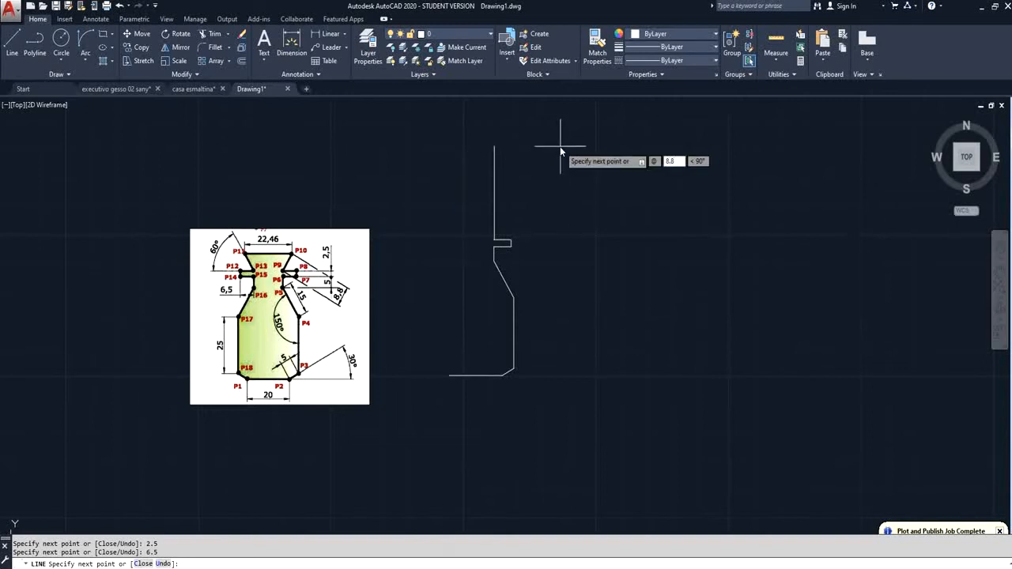
{"action": "key", "text": "Tab"}
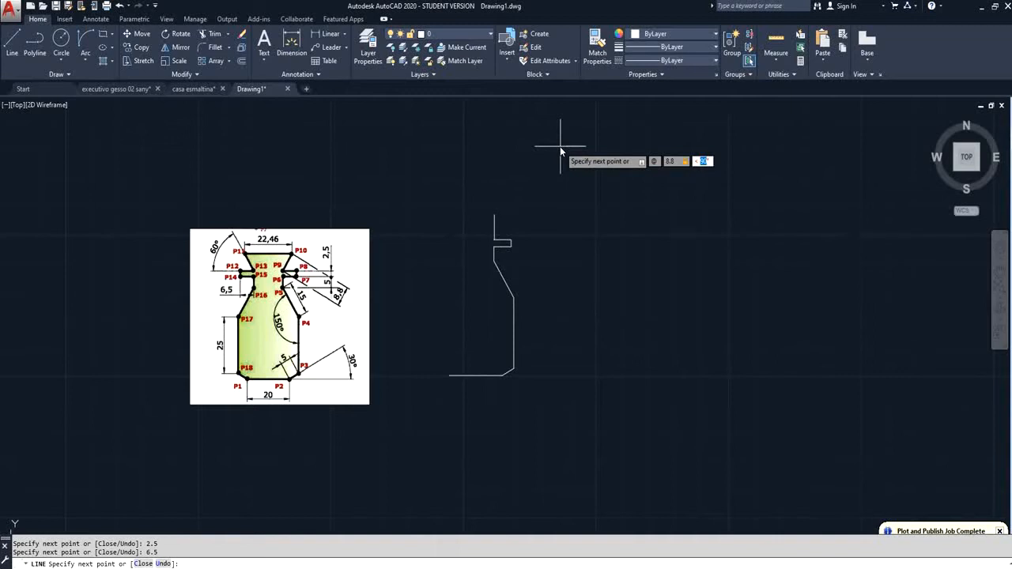
{"action": "type", "text": "60"}
{"action": "key", "text": "Return"}
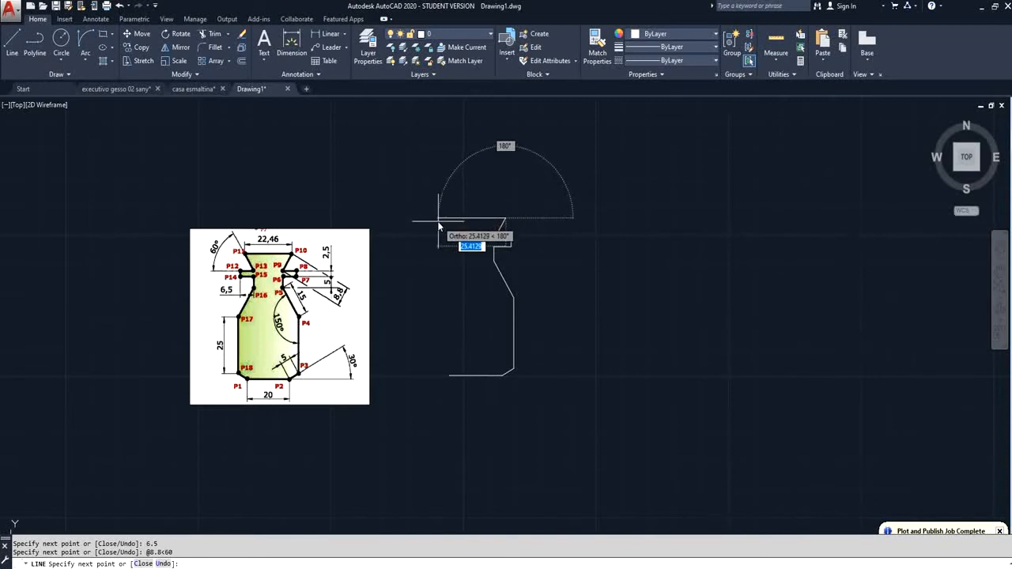
Step: Draw the 22.46-unit mouth edge from P10 to P11, then the 8.8-unit flared edge at 300° to P13
{"action": "type", "text": "22"}
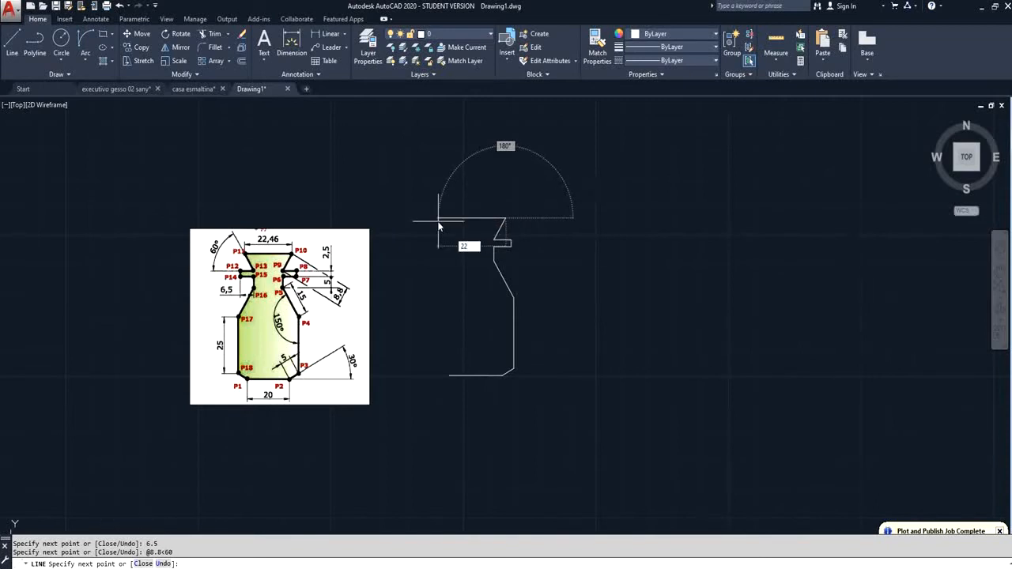
{"action": "type", "text": ".46"}
{"action": "key", "text": "Return"}
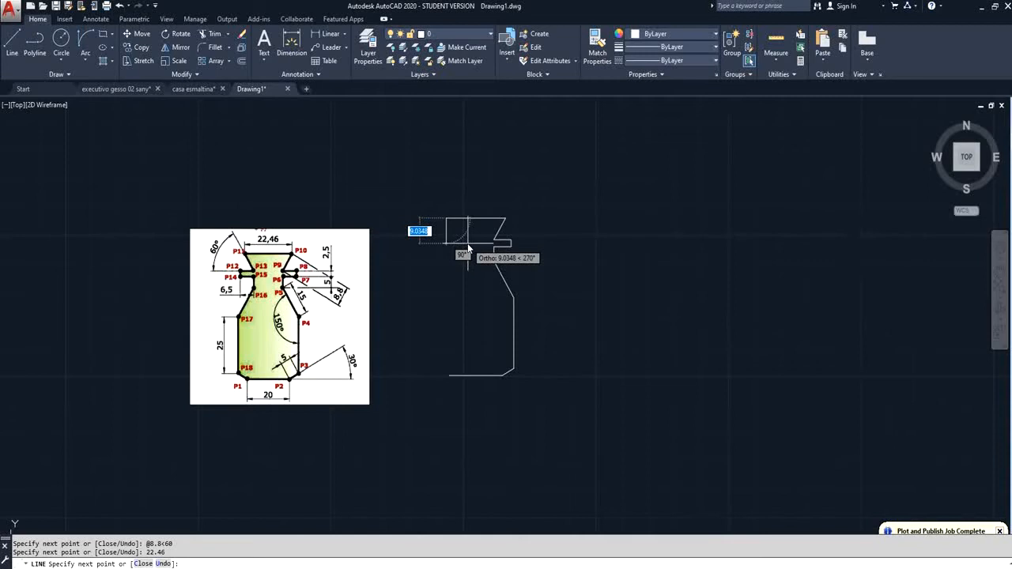
{"action": "type", "text": "@"}
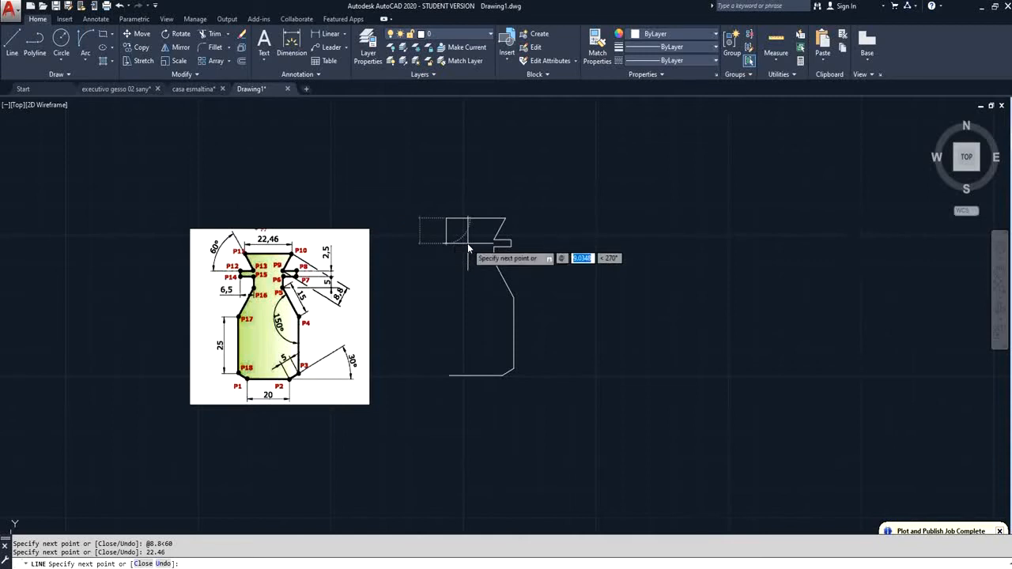
{"action": "type", "text": "8.8<300"}
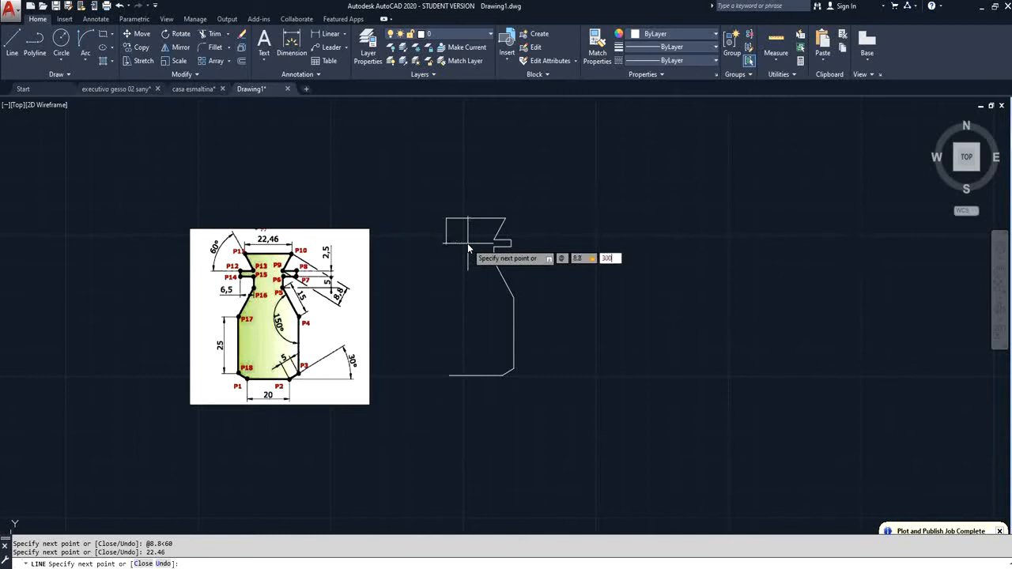
{"action": "key", "text": "Return"}
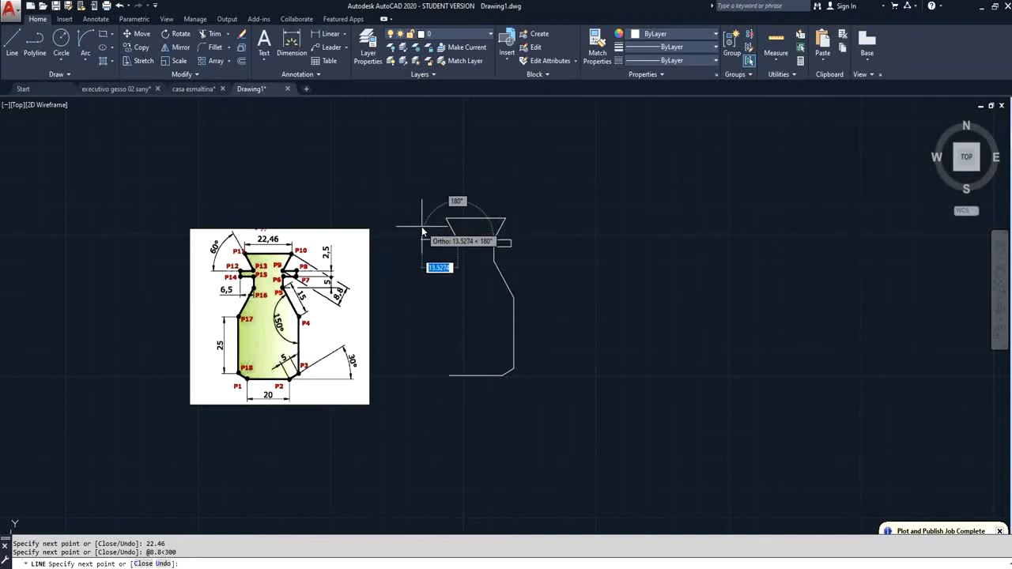
Step: Draw the opposite neck lip with segments 6.5 outward, 2.5 downward and 6.5 back inward to P15
{"action": "type", "text": "6.5"}
{"action": "key", "text": "Return"}
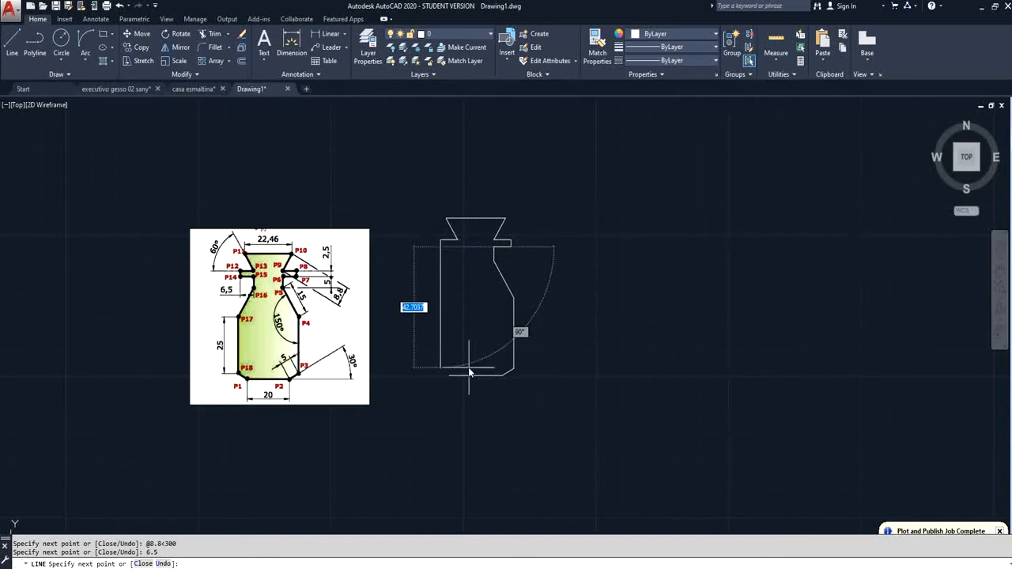
{"action": "type", "text": "2.5"}
{"action": "key", "text": "Return"}
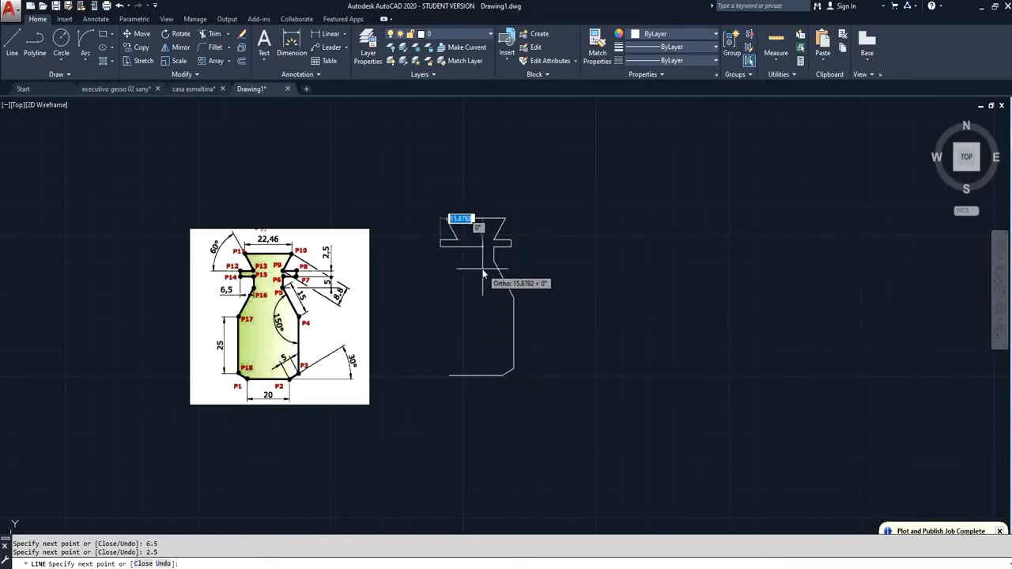
{"action": "type", "text": "6.5"}
{"action": "key", "text": "Return"}
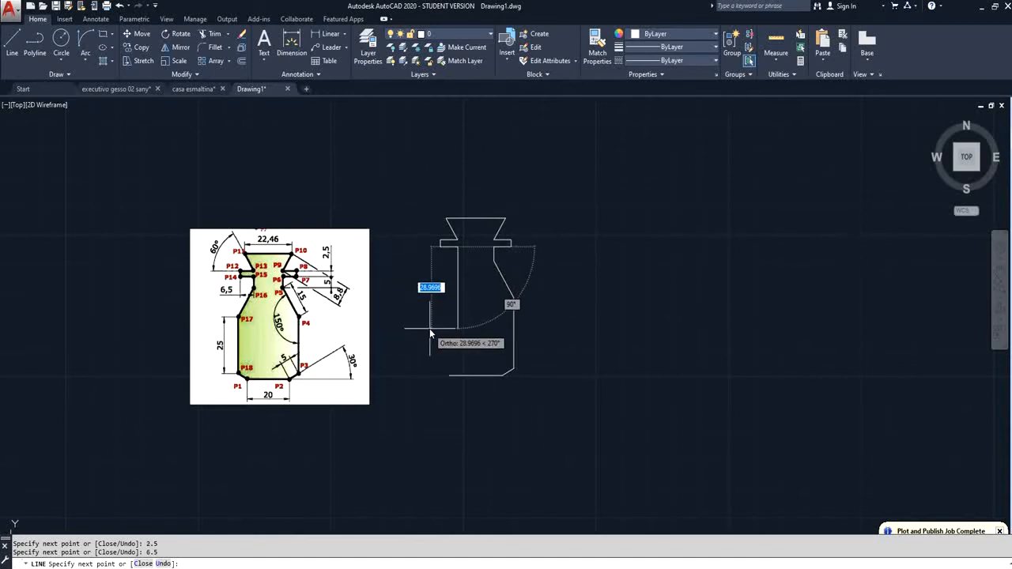
Step: Continue with a 5-unit vertical neck segment down to P16 and a 15-unit shoulder line at 240° to P17
{"action": "type", "text": "5"}
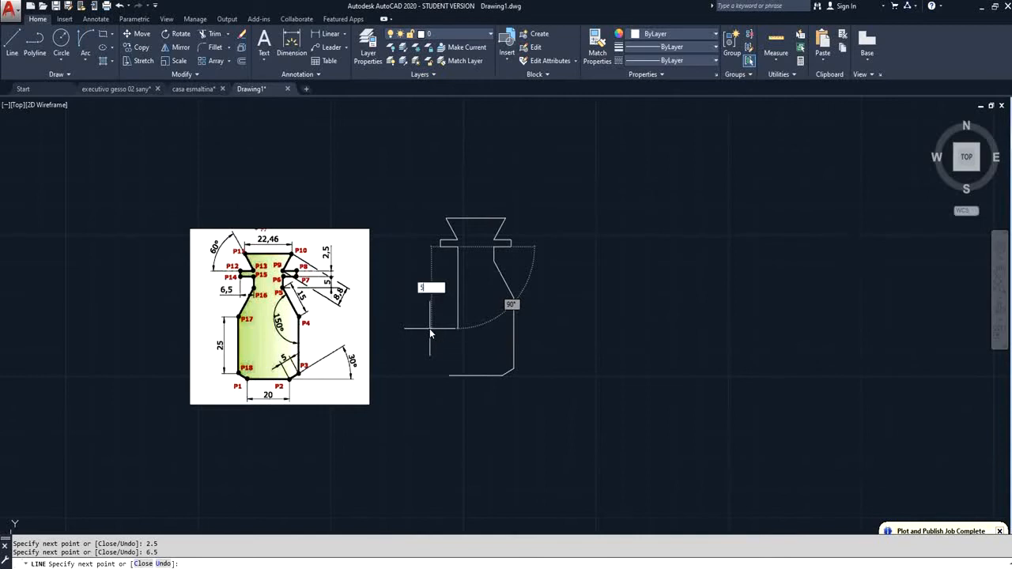
{"action": "key", "text": "Return"}
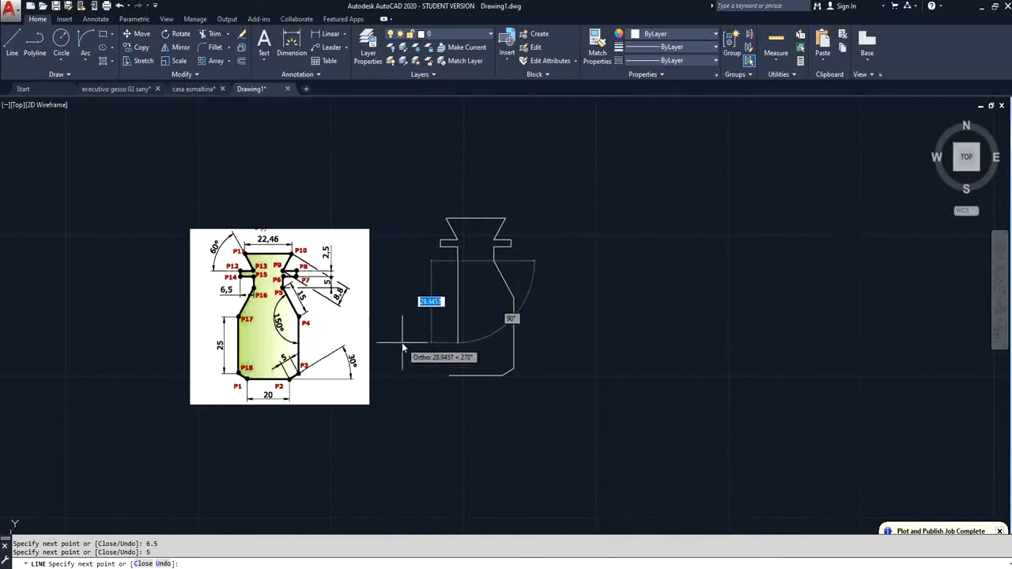
{"action": "key", "text": "F8"}
{"action": "type", "text": "@"}
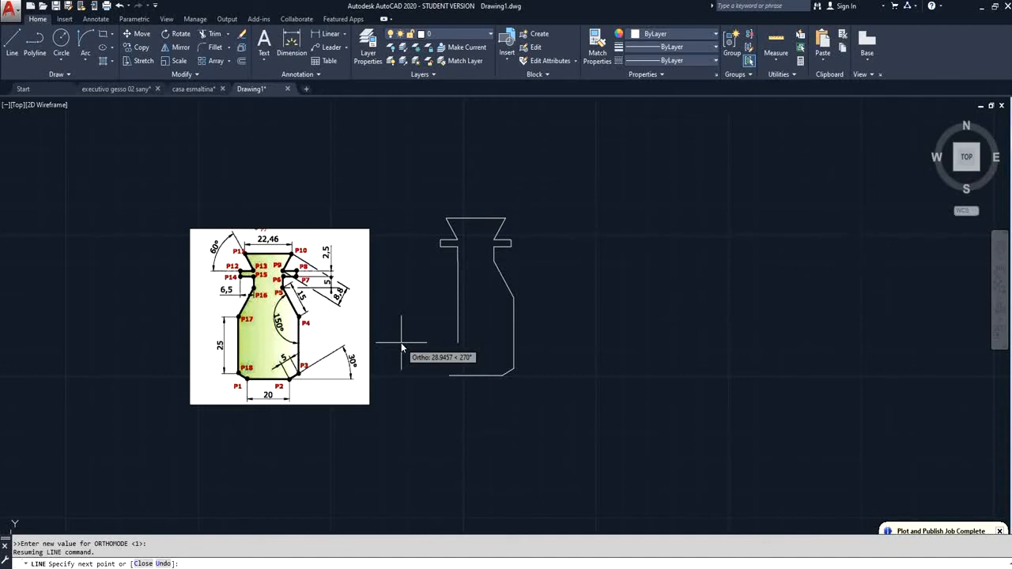
{"action": "type", "text": "15"}
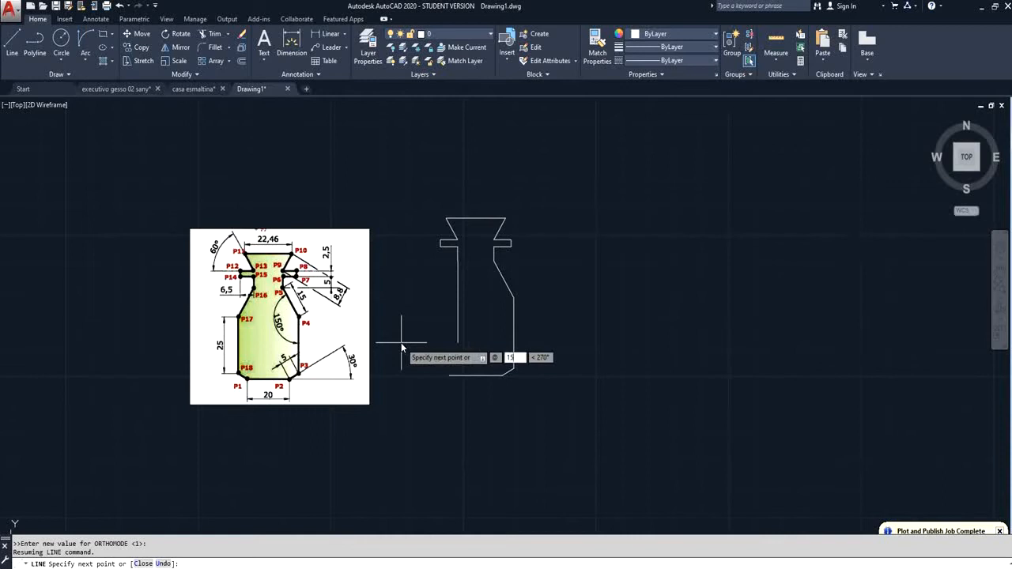
{"action": "key", "text": "Tab"}
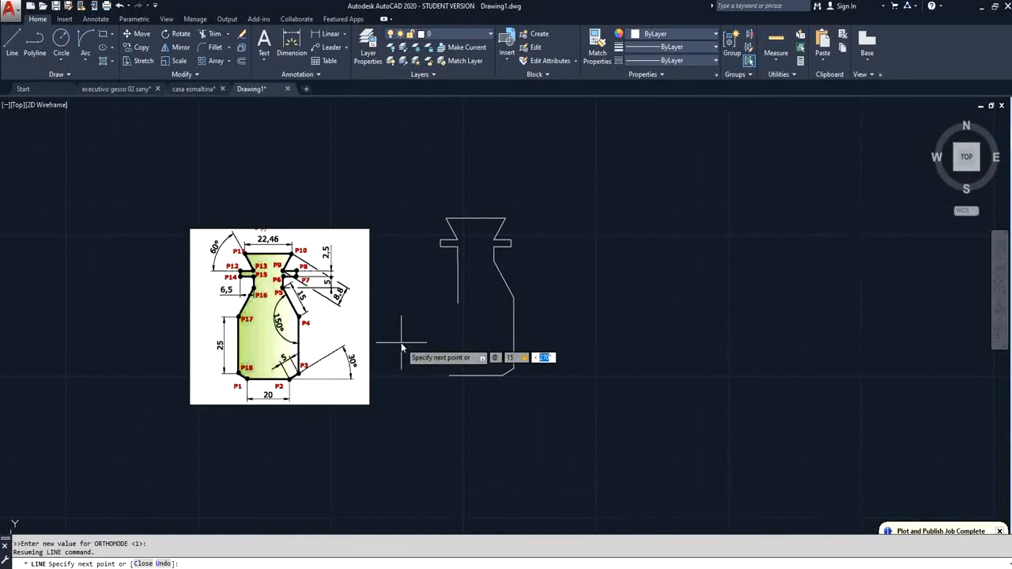
{"action": "type", "text": "240"}
{"action": "key", "text": "Return"}
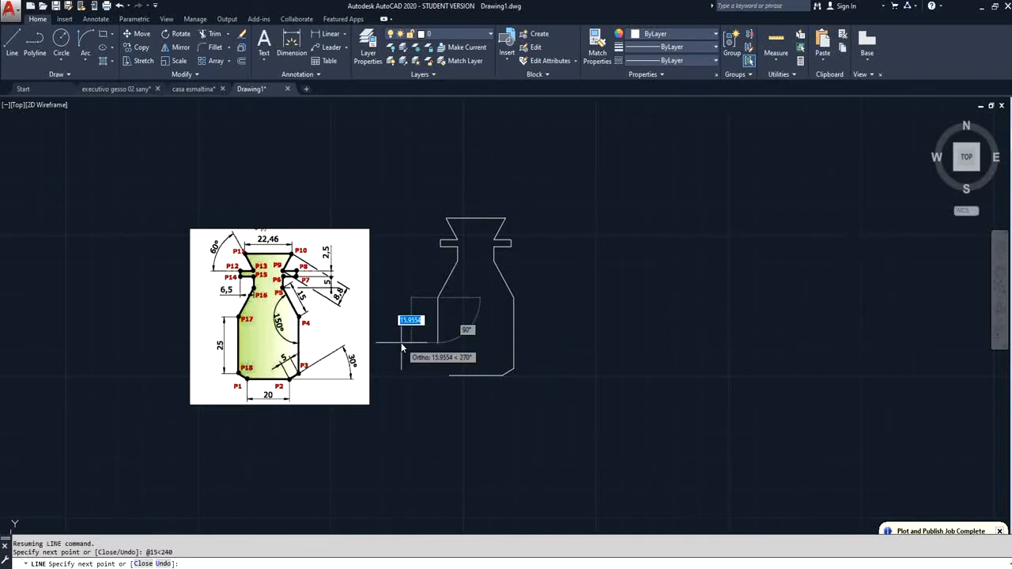
Step: Draw the 25-unit vertical side down to P18, close the outline at P1 and finish the line
{"action": "type", "text": "25"}
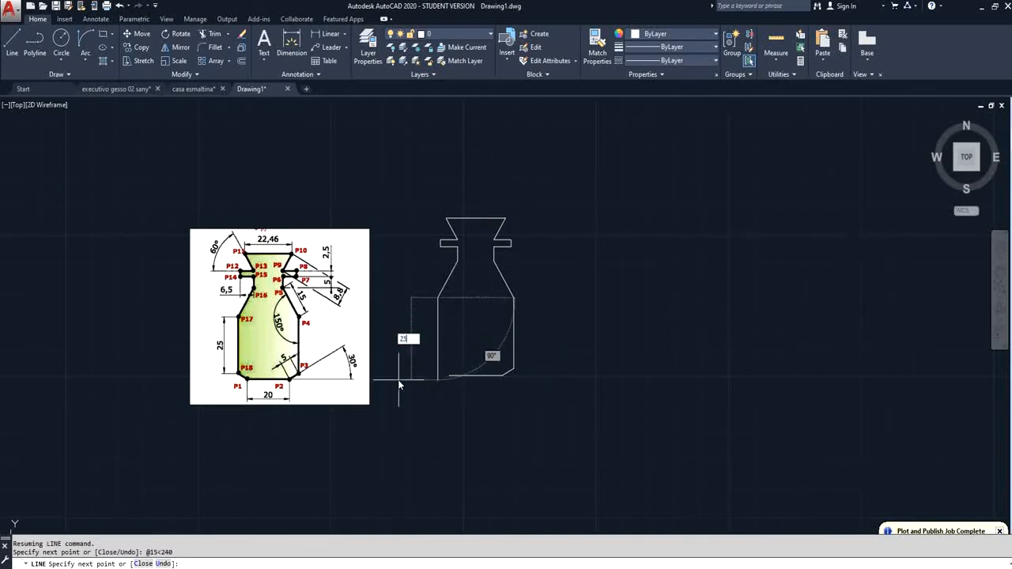
{"action": "key", "text": "Return"}
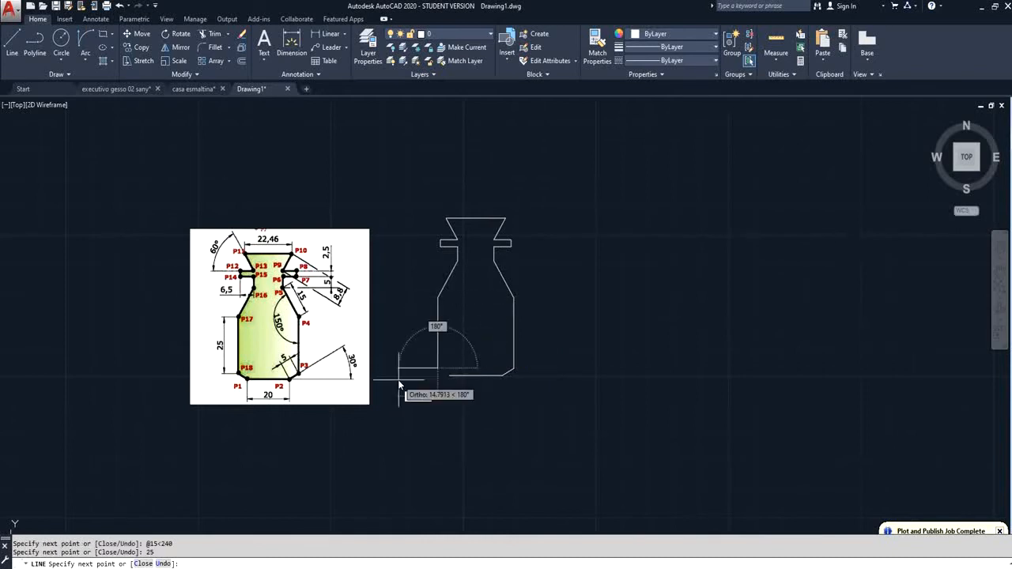
{"action": "left_click", "coordinate": [451, 375]}
{"action": "right_click", "coordinate": [610, 412]}
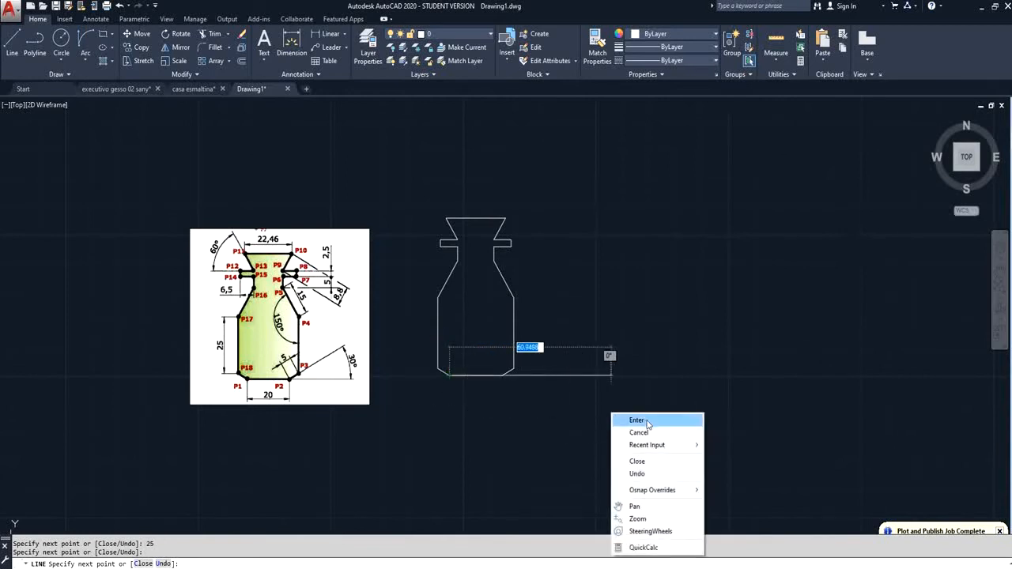
{"action": "left_click", "coordinate": [646, 423]}
Step: Move the bottle reference image straight upward a short distance beside the drawn outline
{"action": "scroll", "coordinate": [454, 340], "scroll_direction": "up", "scroll_amount": 2}
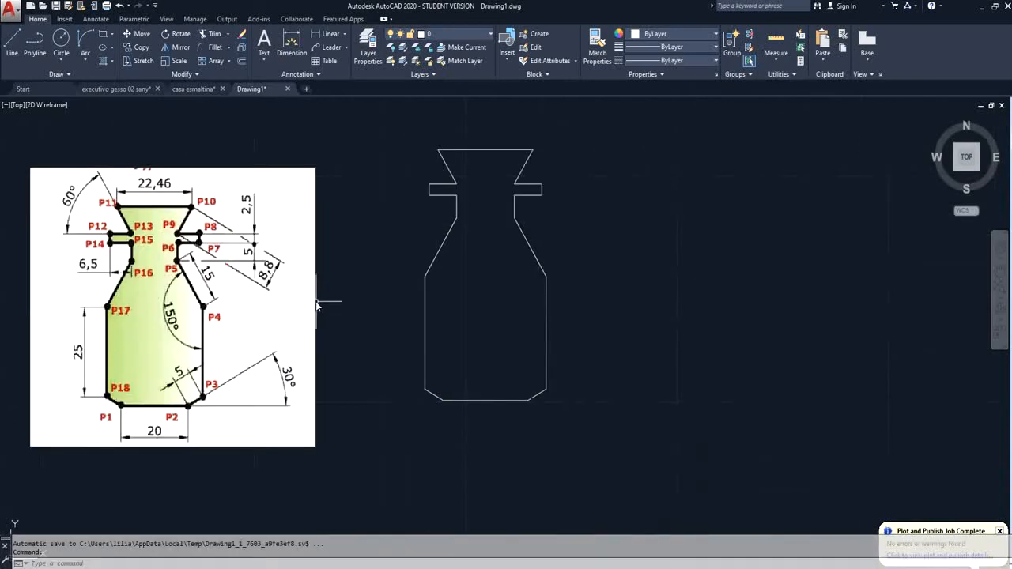
{"action": "middle_click_drag", "start_coordinate": [485, 334], "coordinate": [571, 309]}
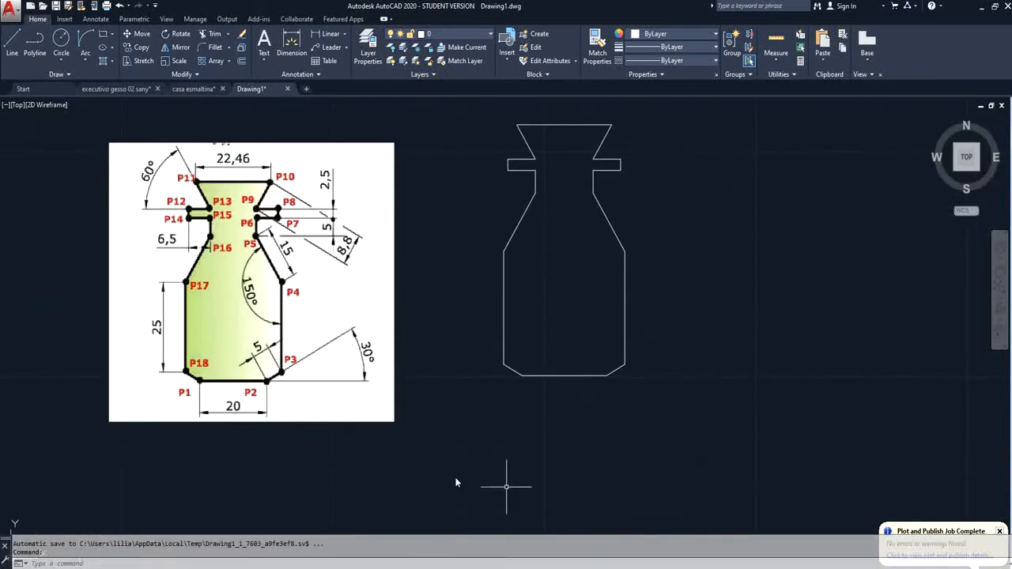
{"action": "left_click", "coordinate": [137, 34]}
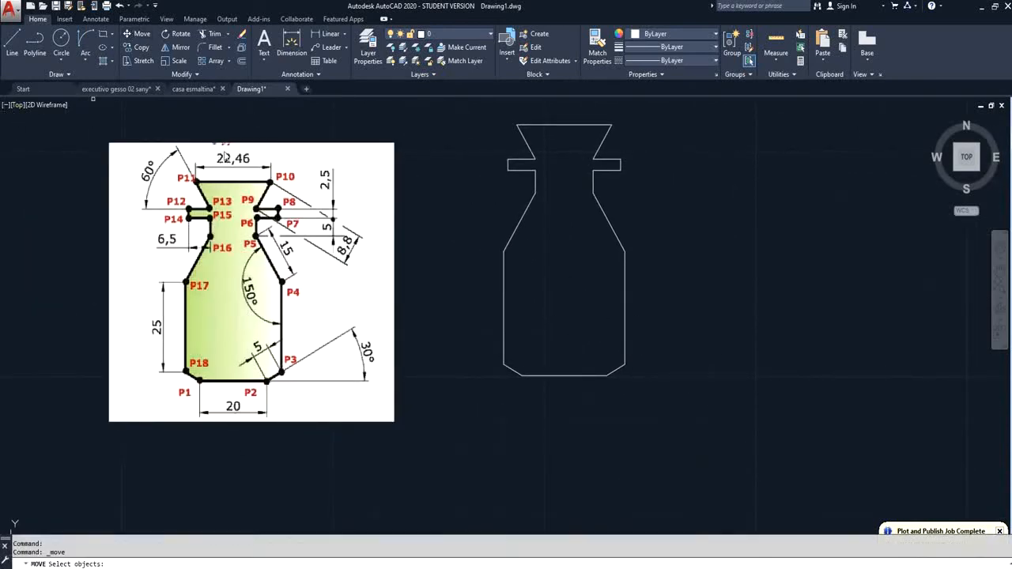
{"action": "left_click", "coordinate": [413, 393]}
{"action": "left_click", "coordinate": [341, 353]}
{"action": "right_click", "coordinate": [307, 380]}
{"action": "left_click", "coordinate": [306, 380]}
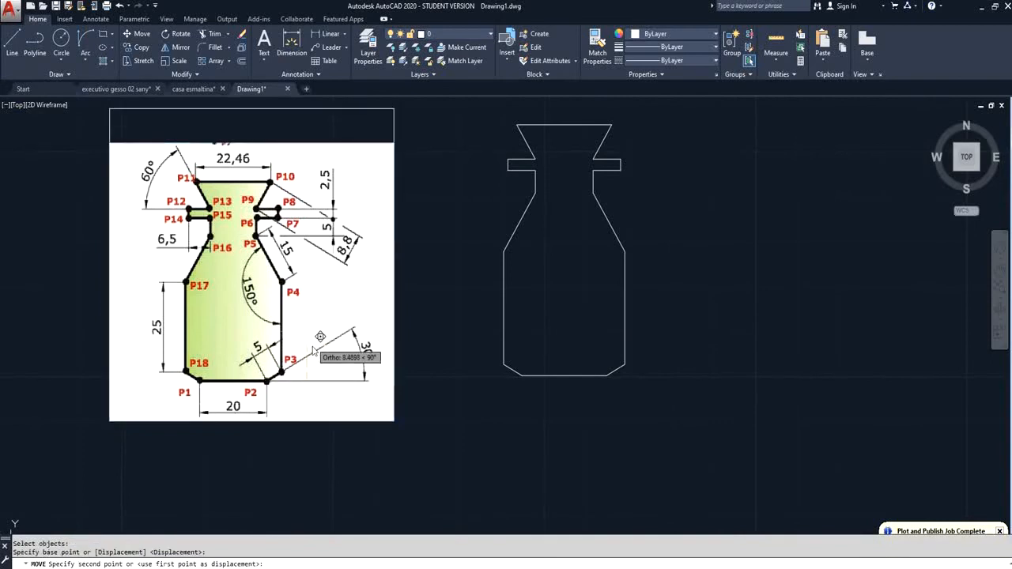
{"action": "left_click", "coordinate": [307, 343]}
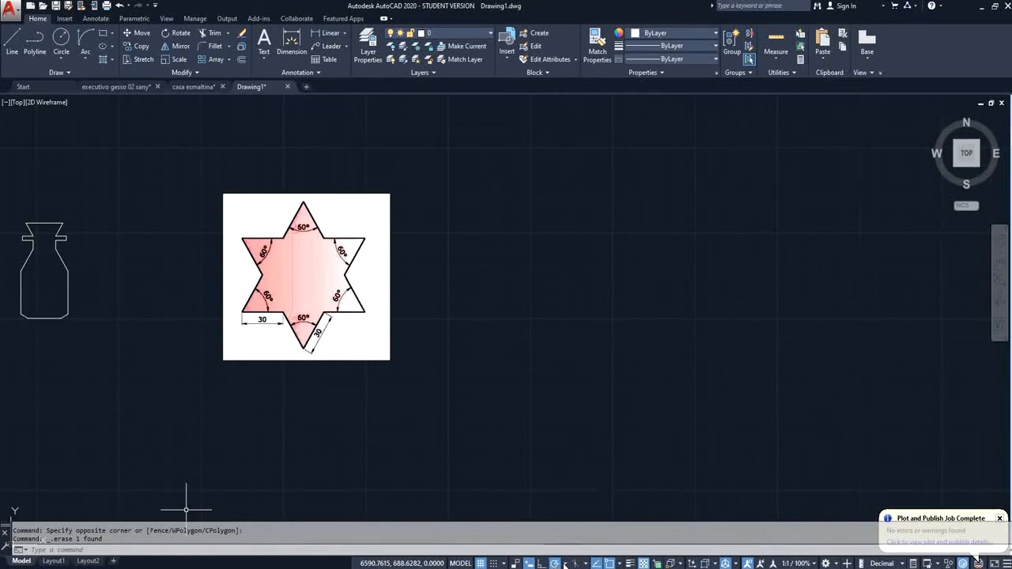
Step: Set polar tracking to 30° increments and start the star beside its reference image with a 30-unit line at 0°
{"action": "left_click", "coordinate": [564, 563]}
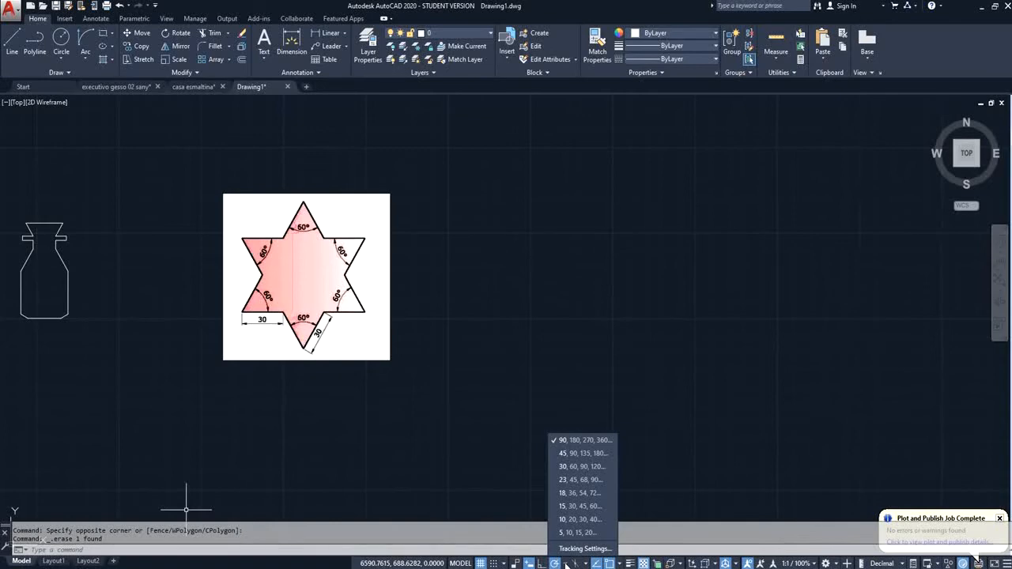
{"action": "left_click", "coordinate": [587, 471]}
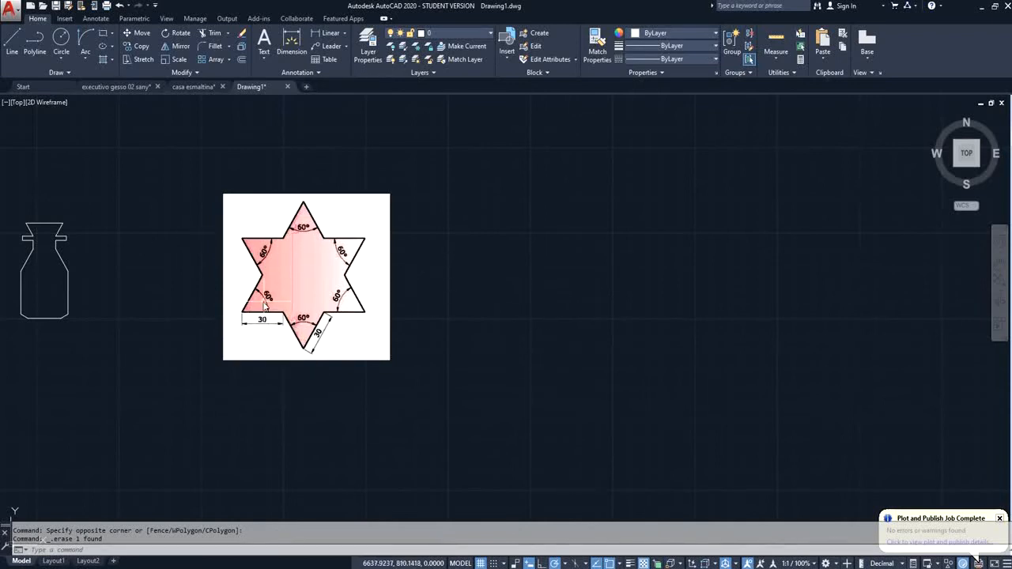
{"action": "left_click", "coordinate": [12, 43]}
{"action": "left_click", "coordinate": [477, 199]}
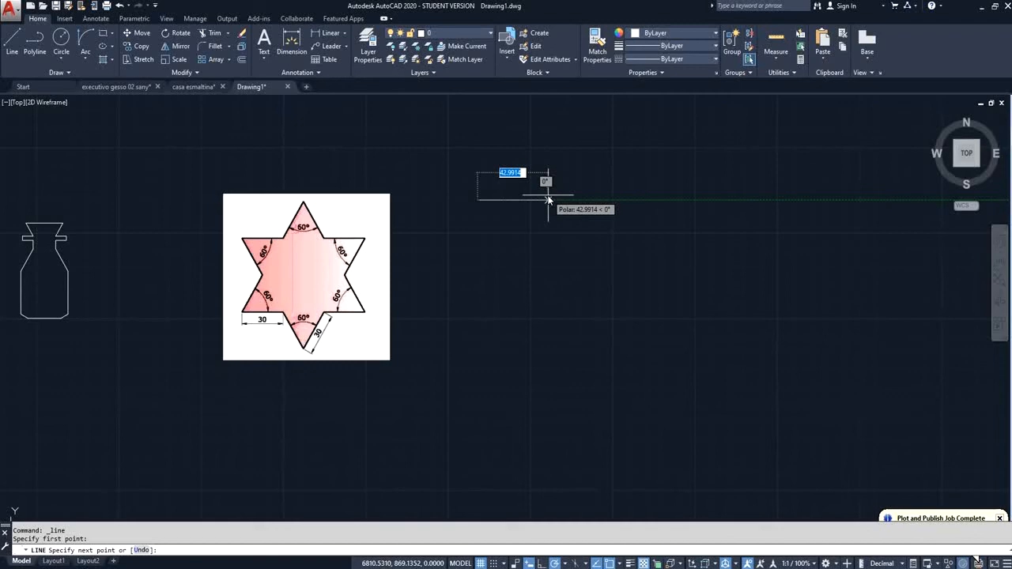
{"action": "type", "text": "30"}
{"action": "key", "text": "Return"}
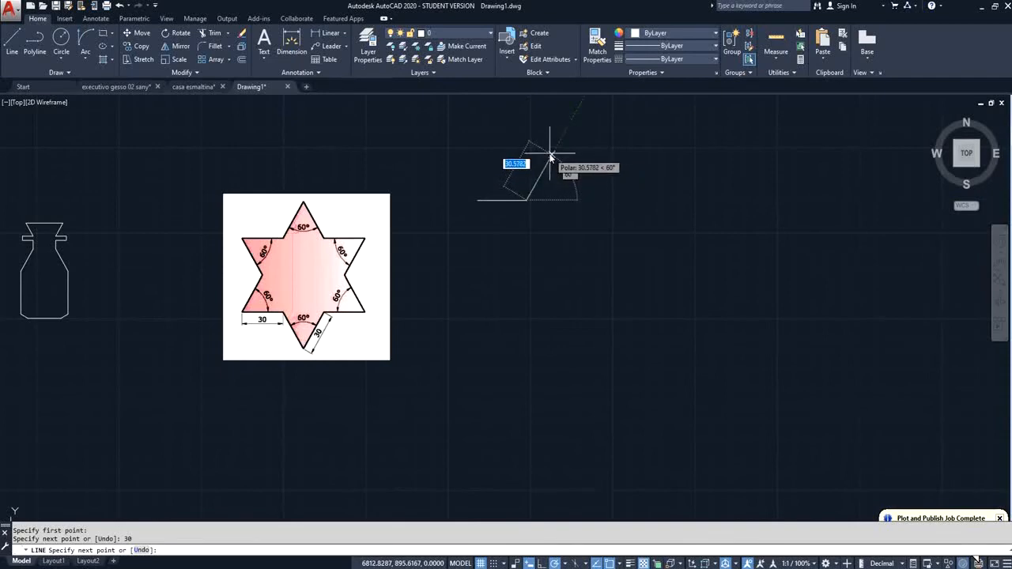
Step: Draw the star's upper point with 30-unit lines at 60° and 300°, followed by a 30-unit line at 0°
{"action": "type", "text": "30"}
{"action": "key", "text": "Return"}
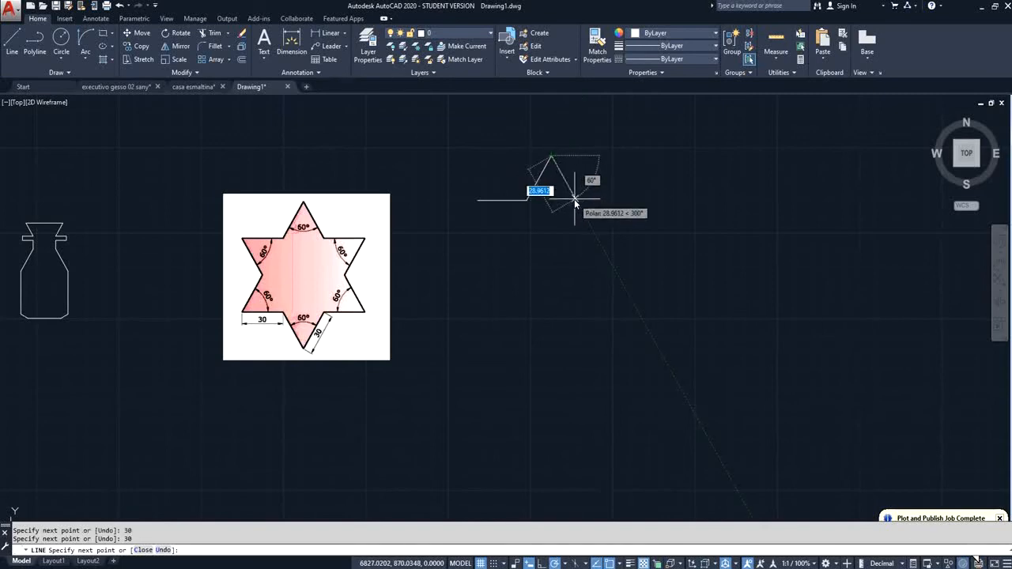
{"action": "type", "text": "30"}
{"action": "key", "text": "Return"}
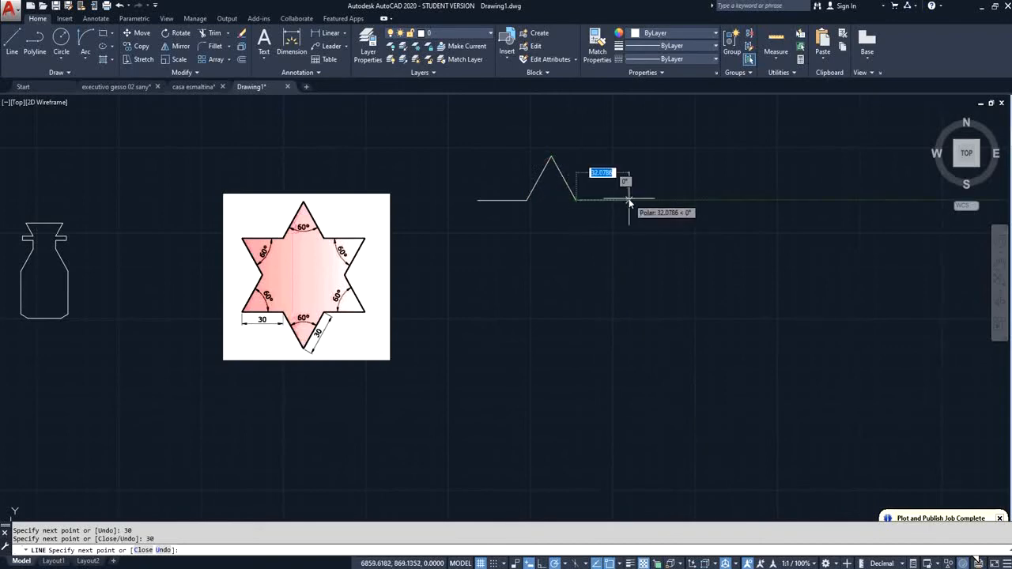
{"action": "type", "text": "30"}
{"action": "key", "text": "Return"}
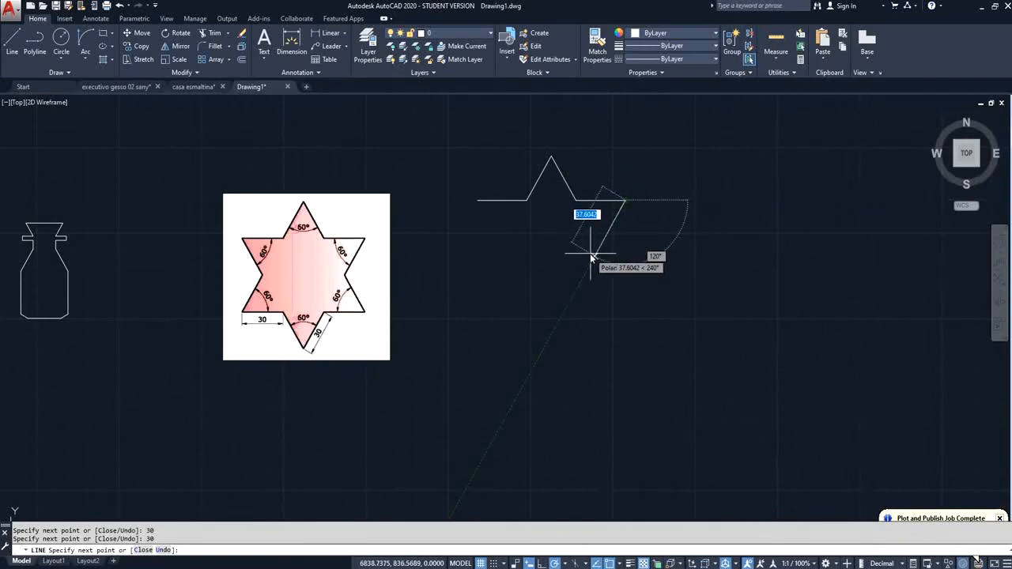
Step: Continue the star's right side with 30-unit lines at 240° and 300°, followed by a 30-unit line at 180°
{"action": "type", "text": "30"}
{"action": "key", "text": "Return"}
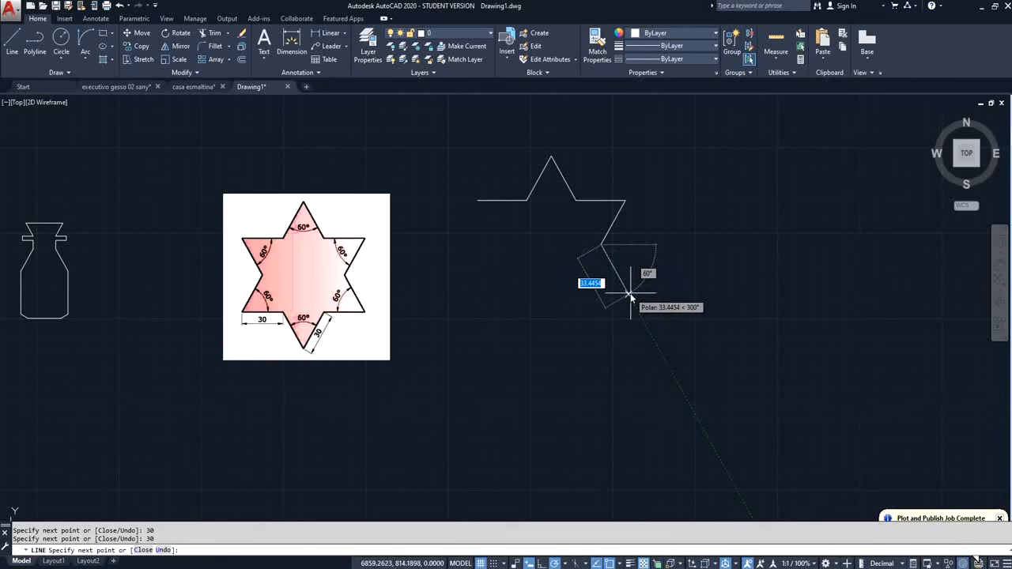
{"action": "type", "text": "30"}
{"action": "key", "text": "Return"}
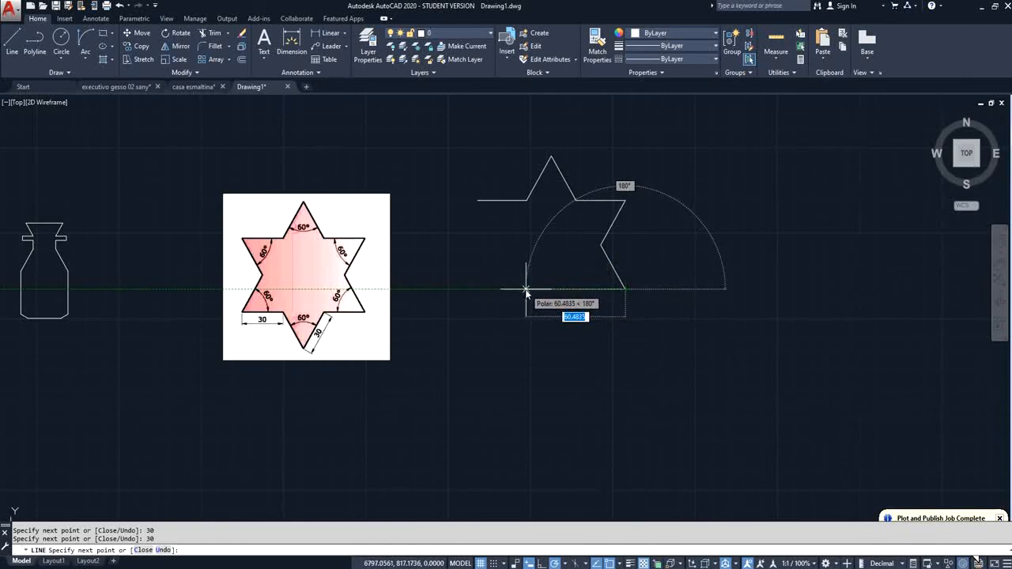
{"action": "type", "text": "30"}
{"action": "key", "text": "Return"}
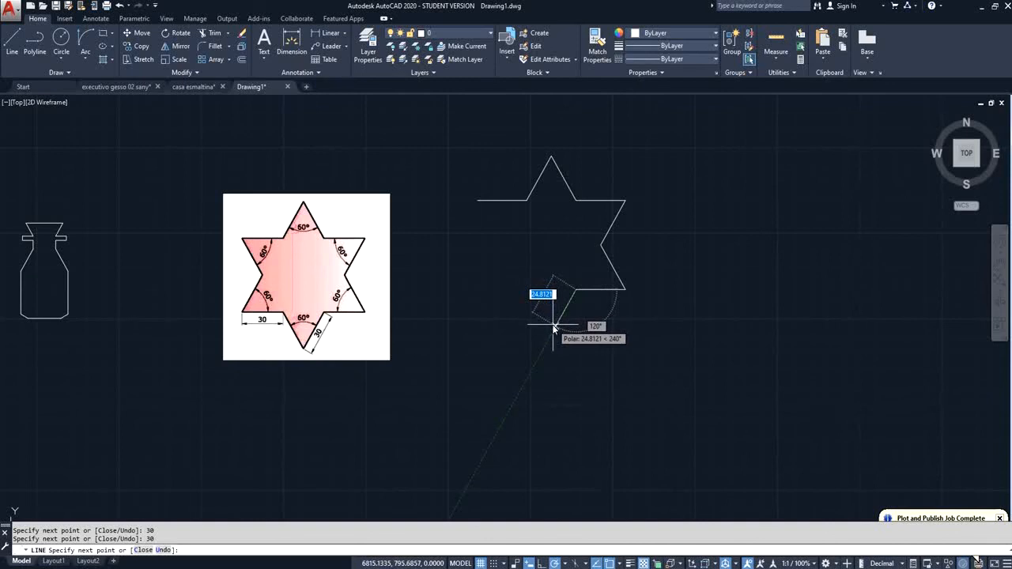
Step: Draw the star's lower point with 30-unit lines at 240° and 120°, followed by a 30-unit line at 180°
{"action": "type", "text": "30"}
{"action": "key", "text": "Return"}
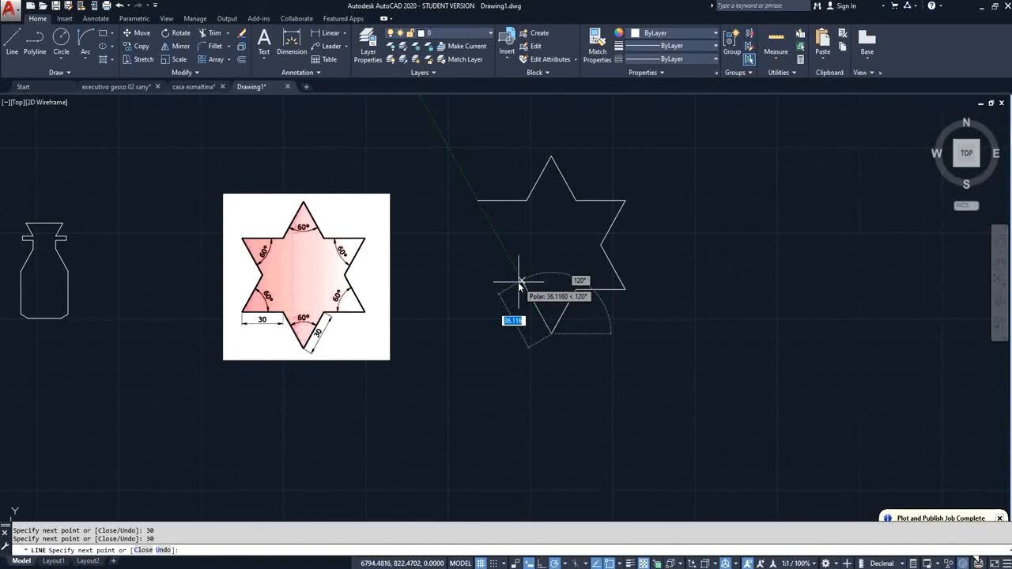
{"action": "type", "text": "30"}
{"action": "key", "text": "Return"}
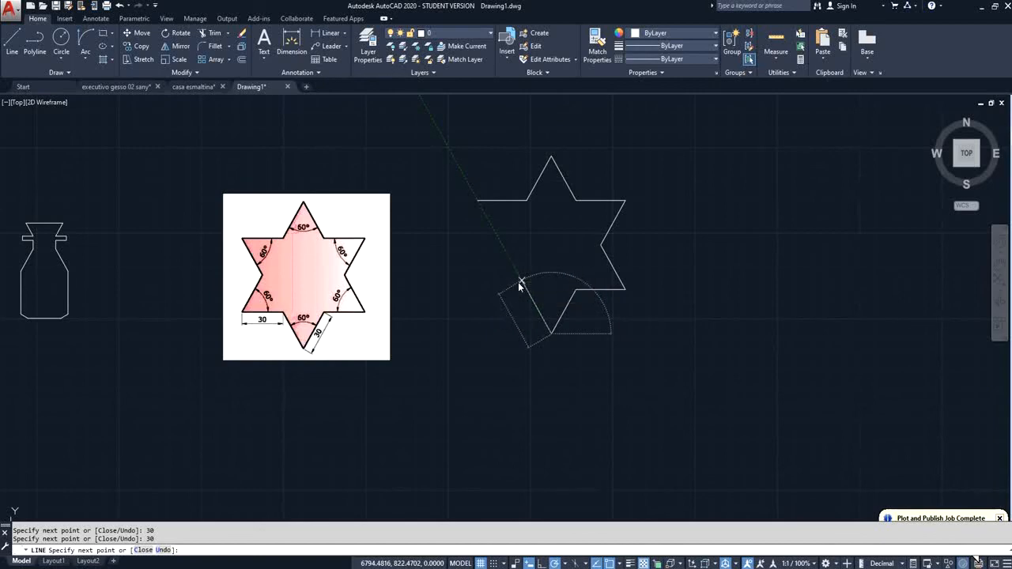
{"action": "left_click", "coordinate": [479, 285]}
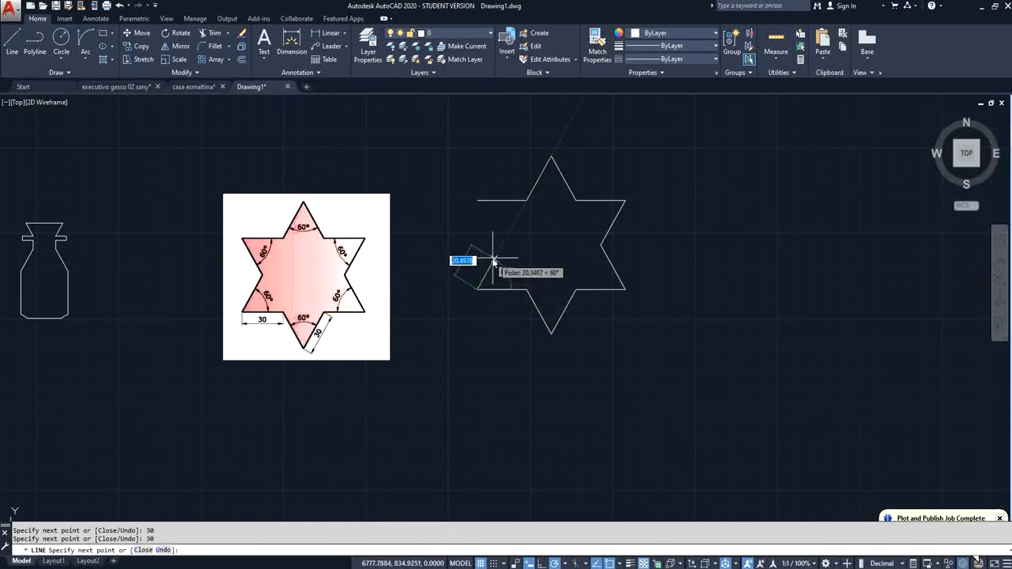
Step: Draw a 30-unit line at 60°, close the star at its starting point and finish the line
{"action": "type", "text": "30"}
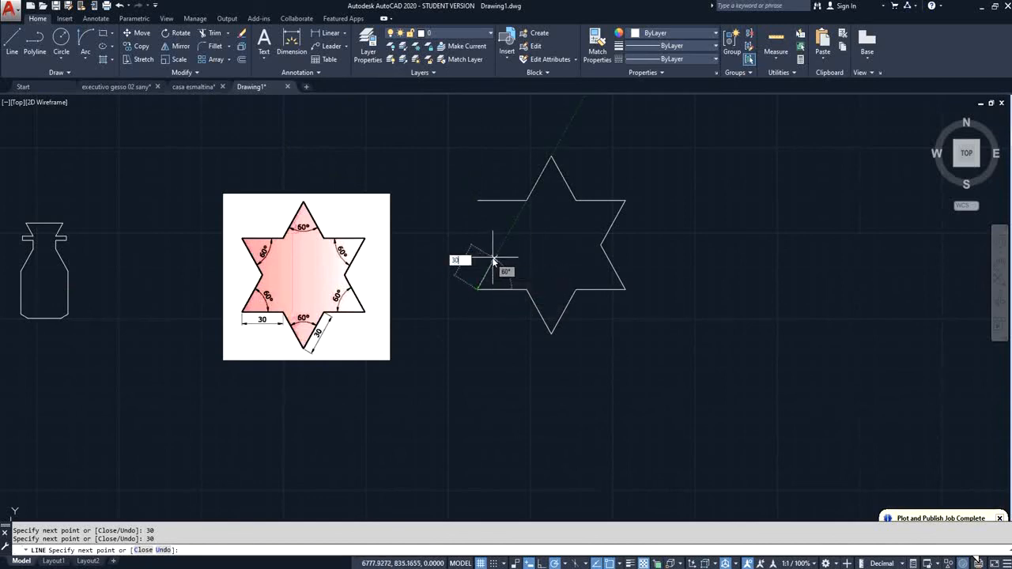
{"action": "key", "text": "Return"}
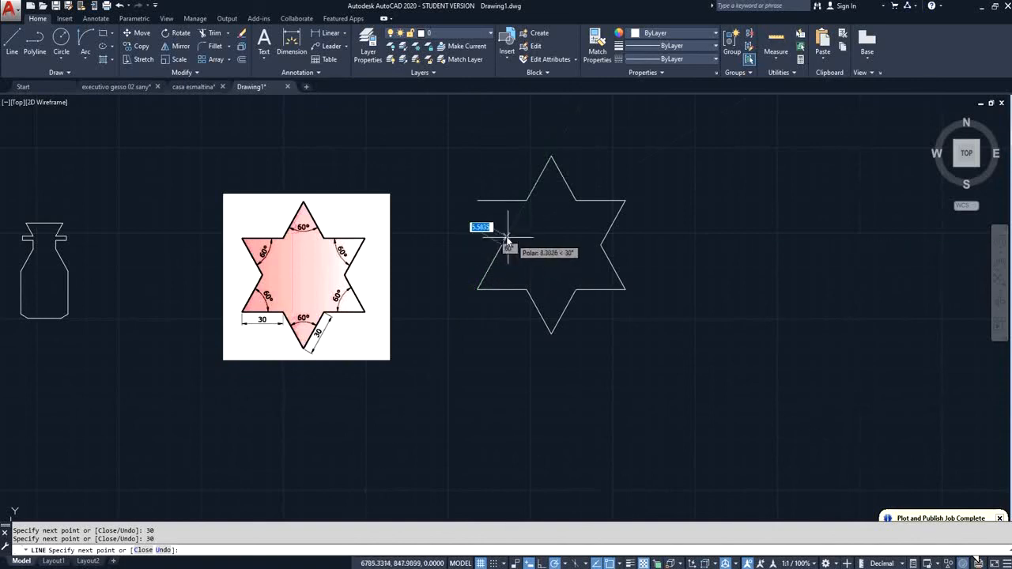
{"action": "left_click", "coordinate": [477, 201]}
{"action": "right_click", "coordinate": [531, 229]}
{"action": "left_click", "coordinate": [545, 230]}
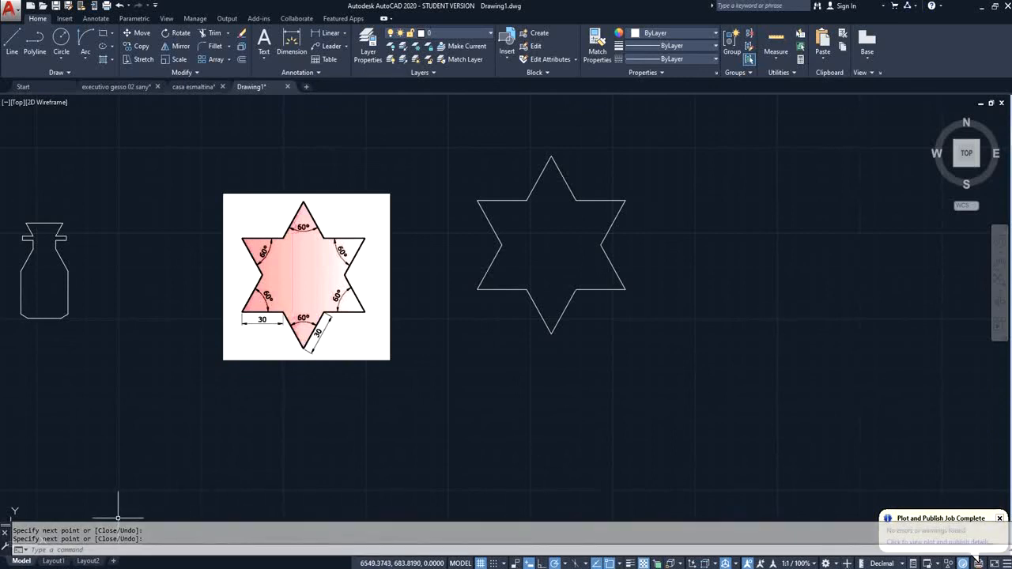
{"action": "left_click", "coordinate": [831, 567]}
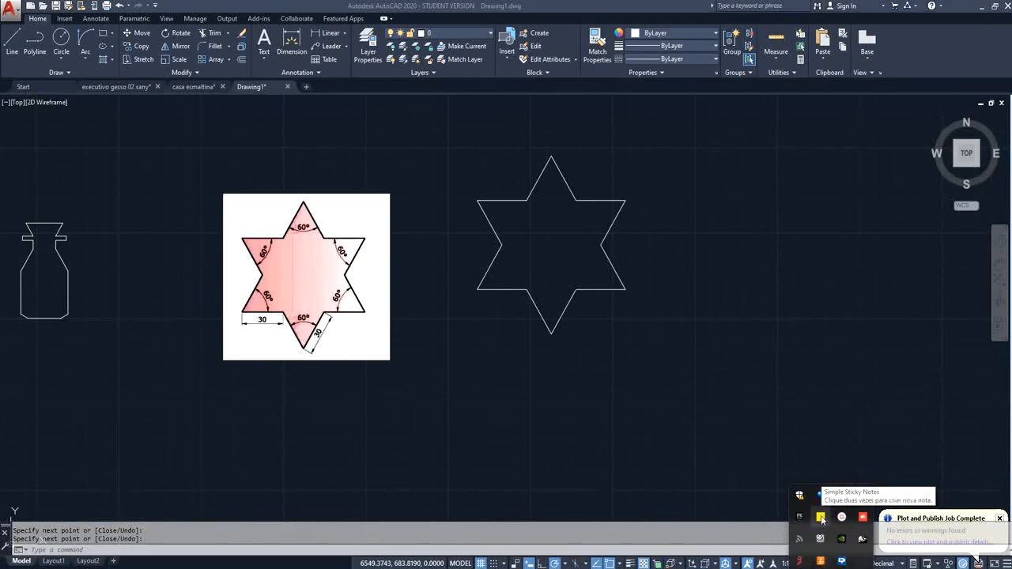